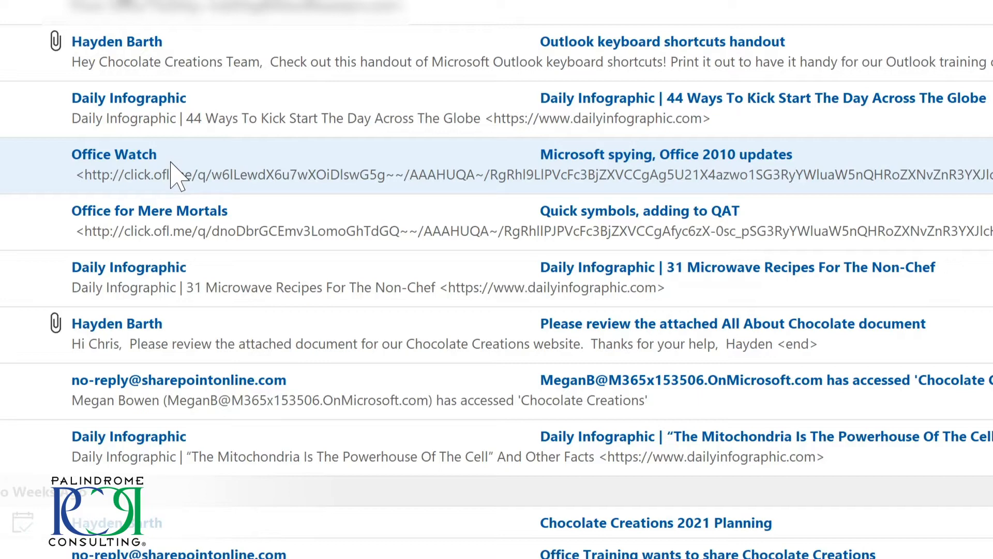
Create a rule from the Office Watch email in the inbox, with the sender Office Watch as its condition
{"action": "right_click", "coordinate": [179, 160]}
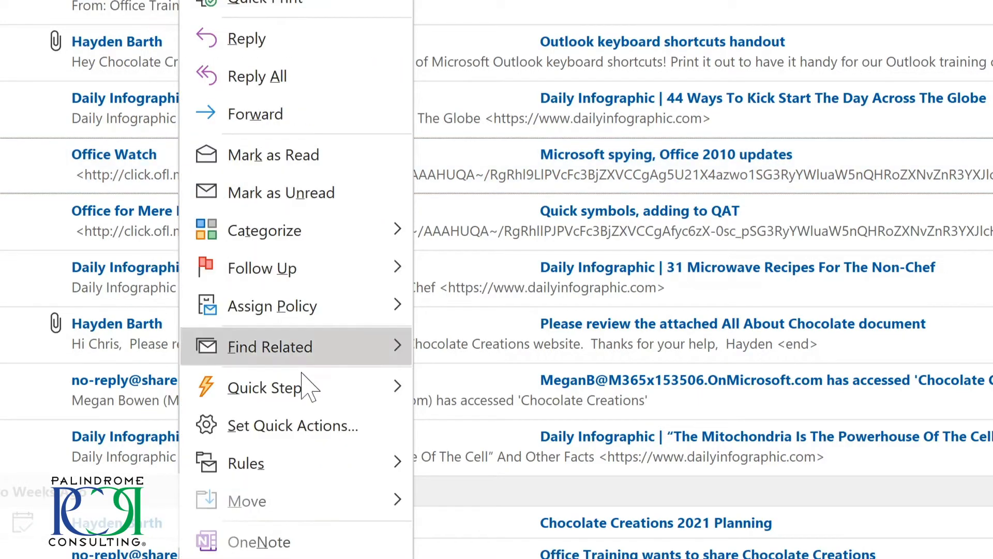
{"action": "mouse_move", "coordinate": [309, 468]}
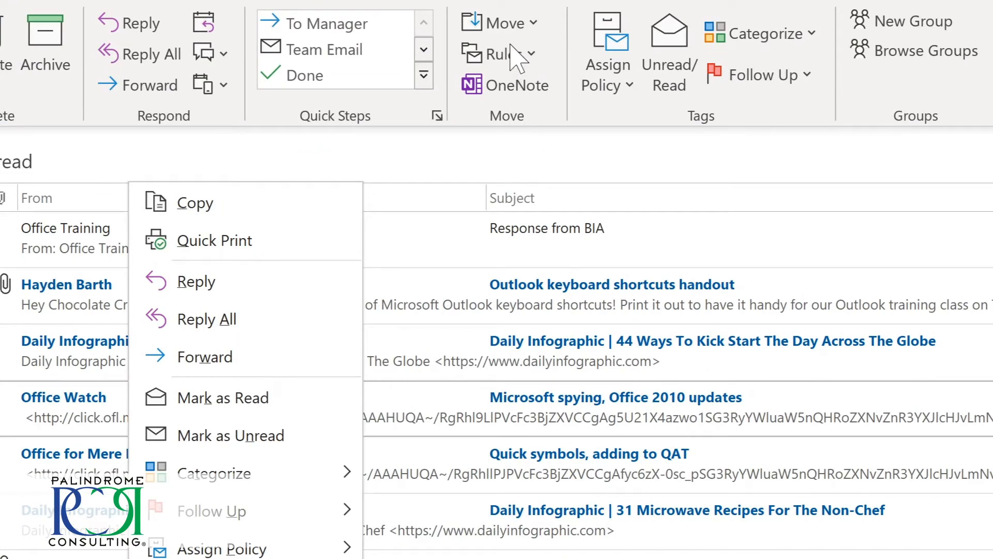
{"action": "left_click", "coordinate": [527, 58]}
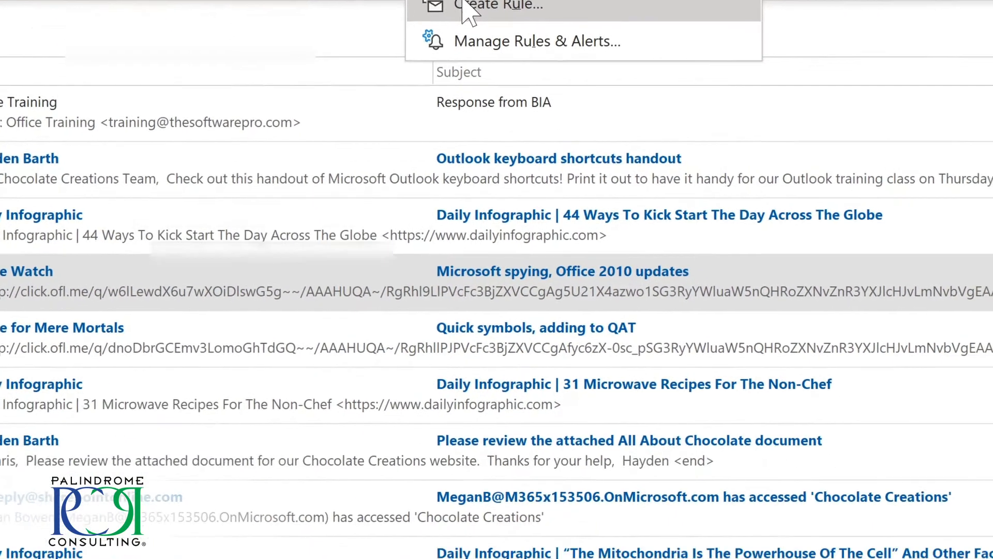
{"action": "left_click", "coordinate": [522, 127]}
{"action": "left_click", "coordinate": [246, 170]}
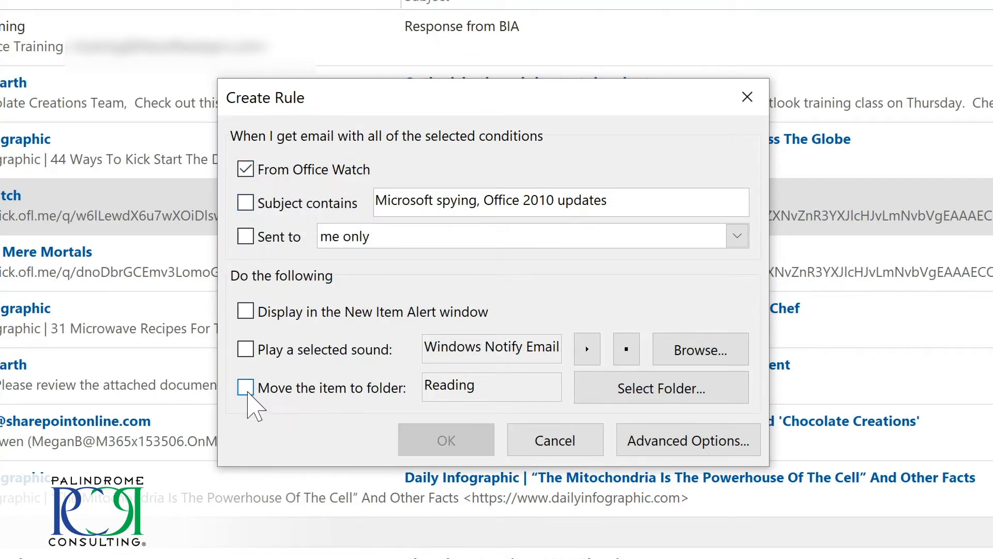
Set the rule to move matching items to the Tech Newsletters folder
{"action": "left_click", "coordinate": [247, 391]}
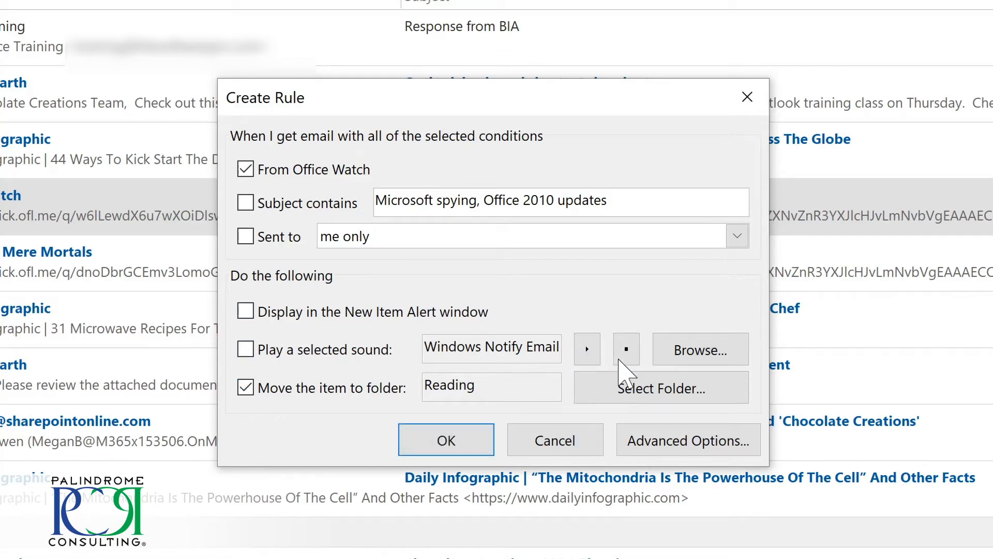
{"action": "left_click", "coordinate": [641, 389]}
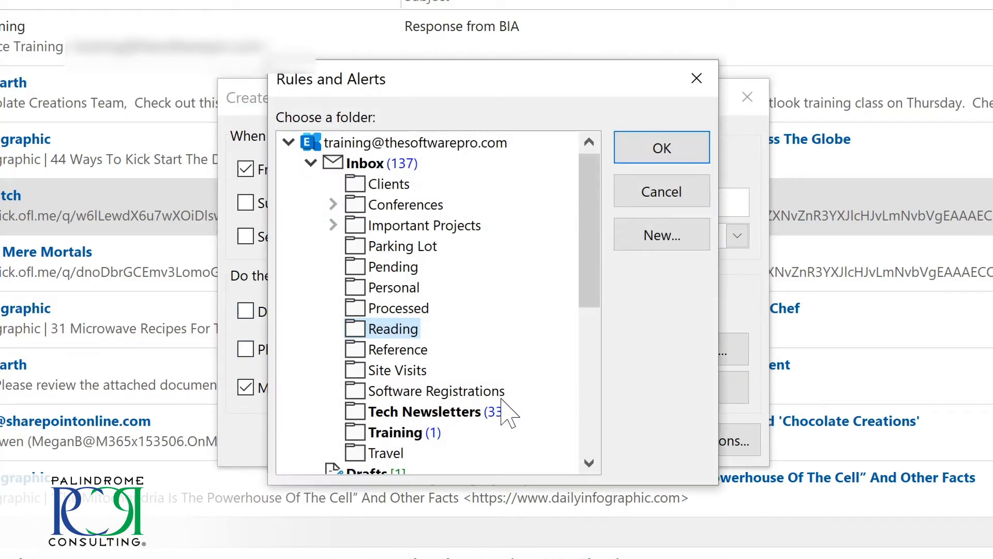
{"action": "left_click", "coordinate": [399, 412]}
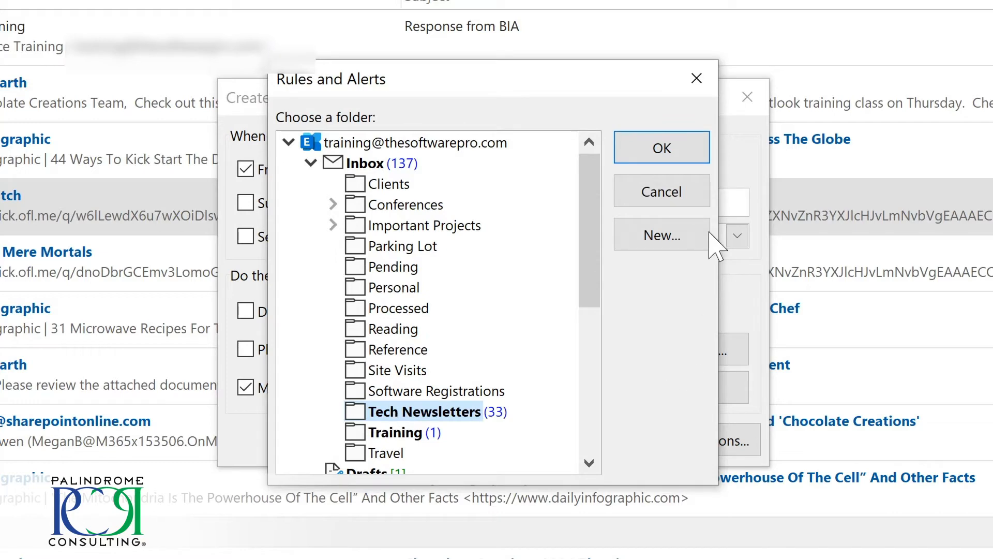
{"action": "left_click", "coordinate": [672, 148]}
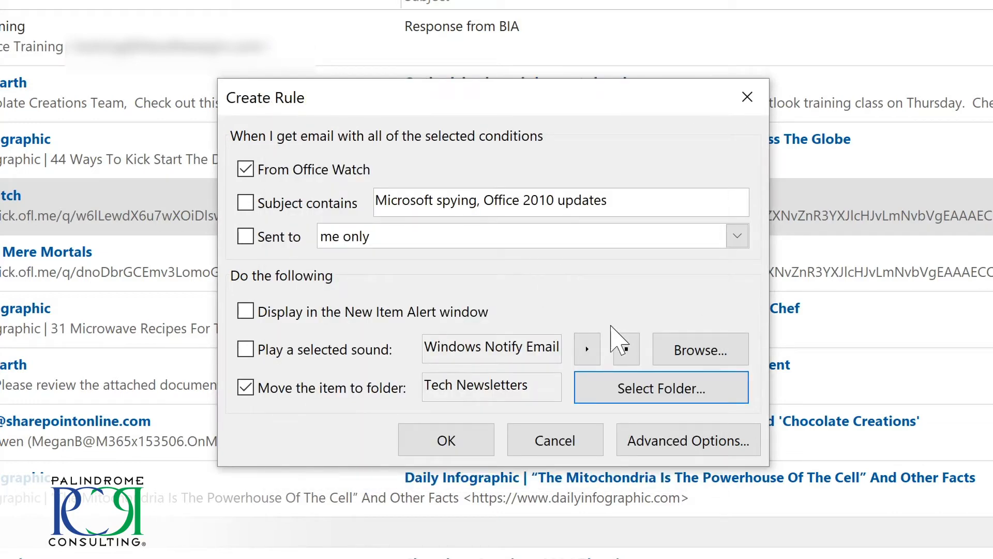
Step through the rule's advanced options without adding exceptions, enable running it now on messages already in the Inbox, and finish it
{"action": "left_click", "coordinate": [671, 439]}
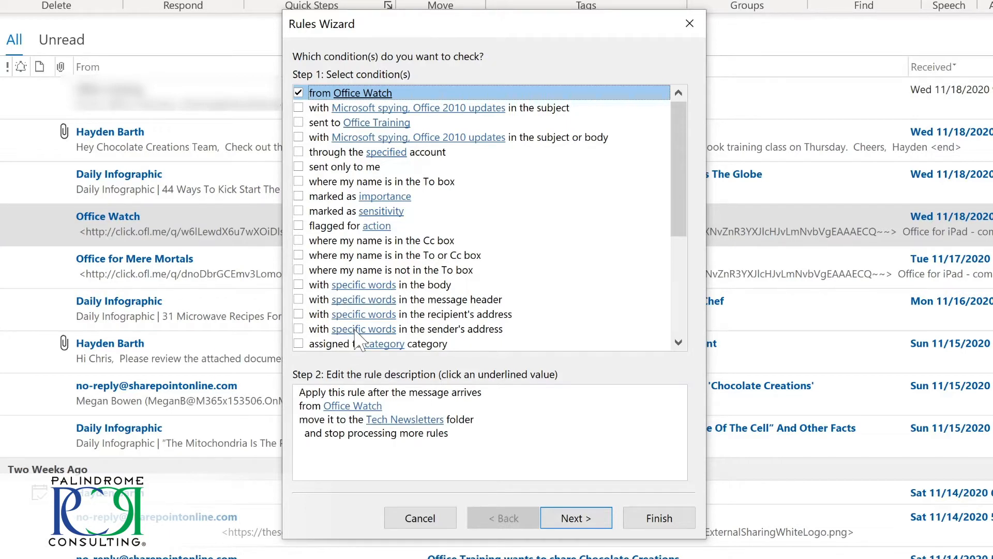
{"action": "left_click", "coordinate": [575, 517]}
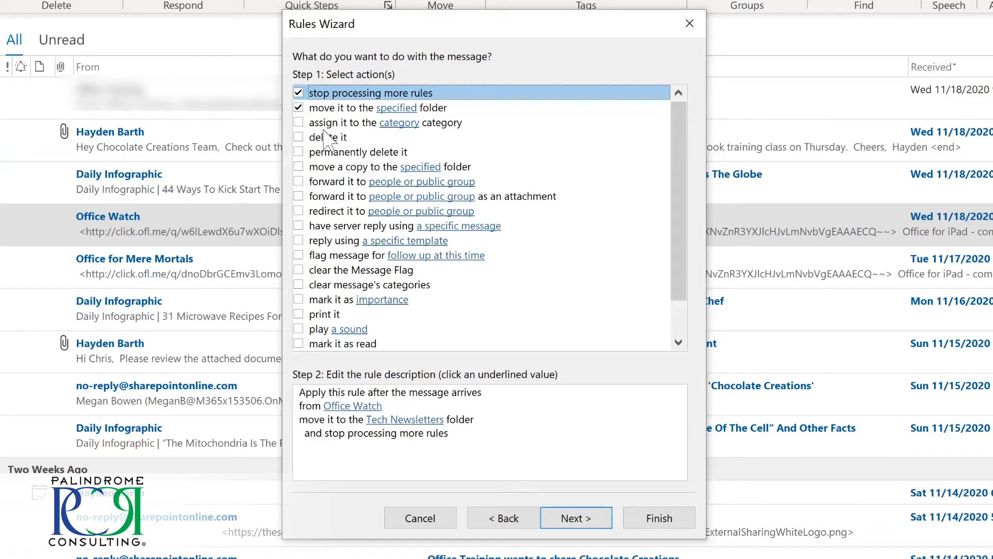
{"action": "left_click", "coordinate": [574, 518]}
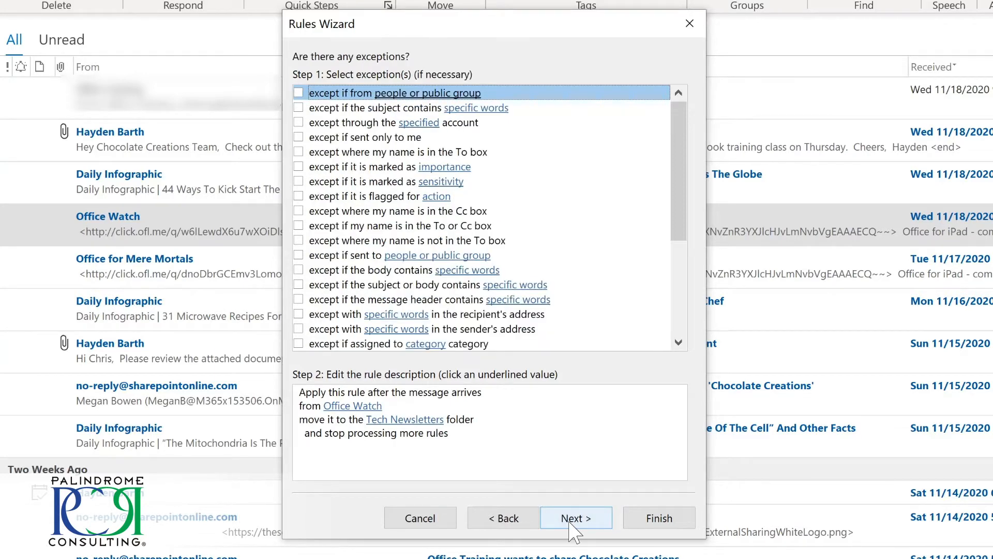
{"action": "left_click", "coordinate": [573, 519]}
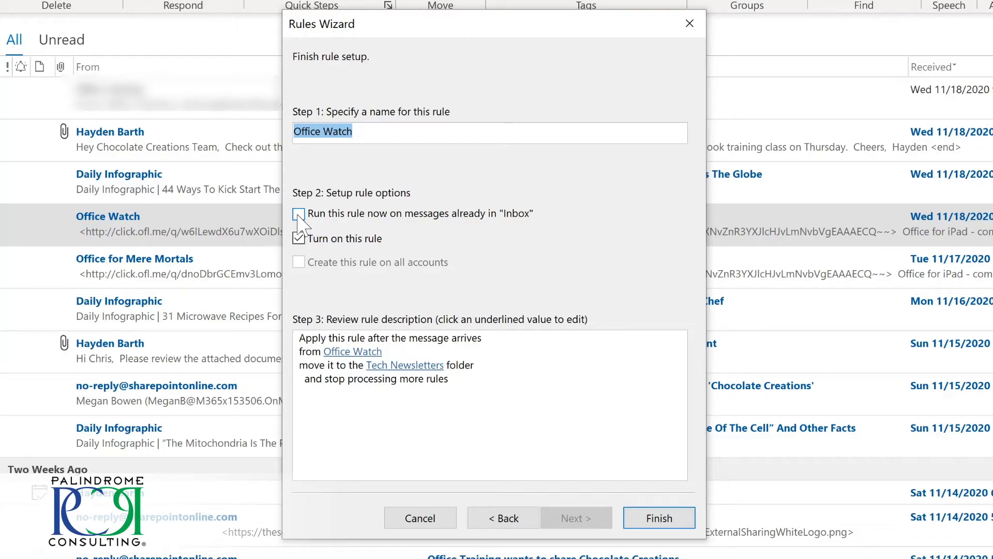
{"action": "left_click", "coordinate": [299, 215]}
{"action": "left_click", "coordinate": [649, 519]}
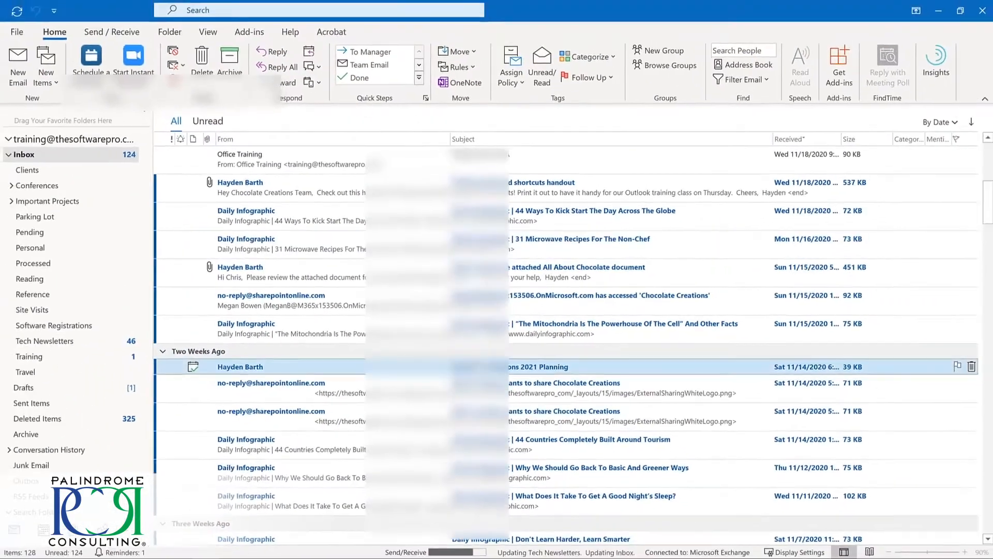
View the messages in the Tech Newsletters folder and open the management window for rules and alerts
{"action": "left_click", "coordinate": [75, 341]}
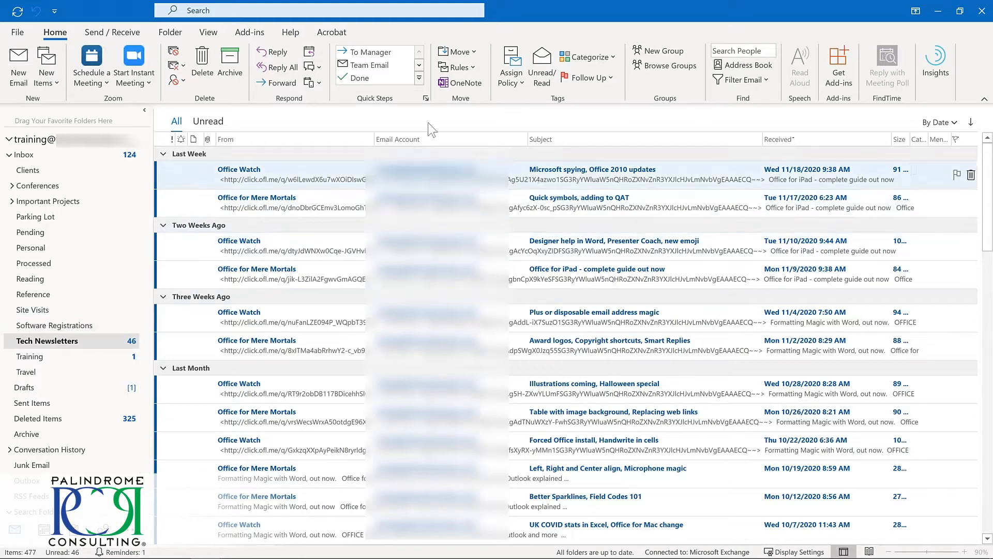
{"action": "left_click", "coordinate": [471, 72]}
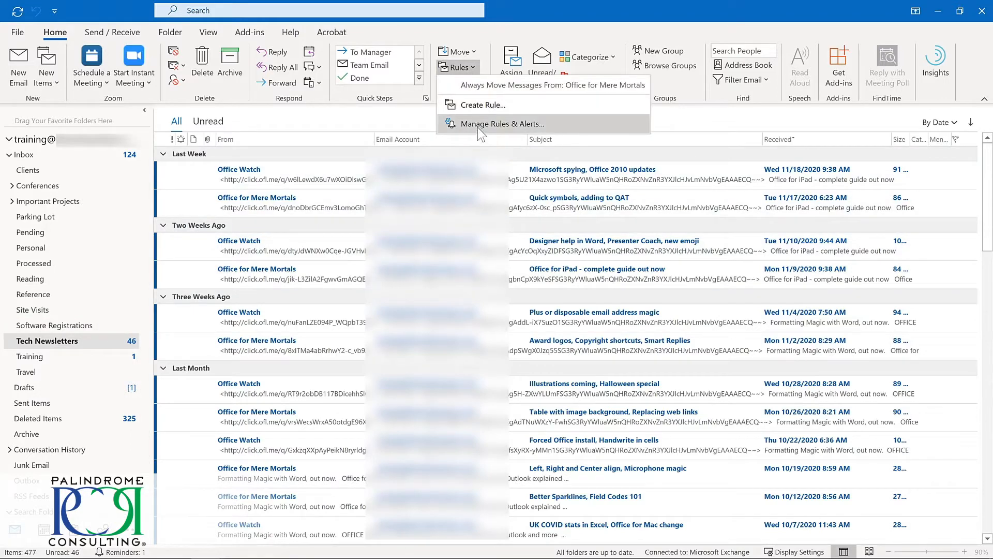
{"action": "left_click", "coordinate": [476, 123]}
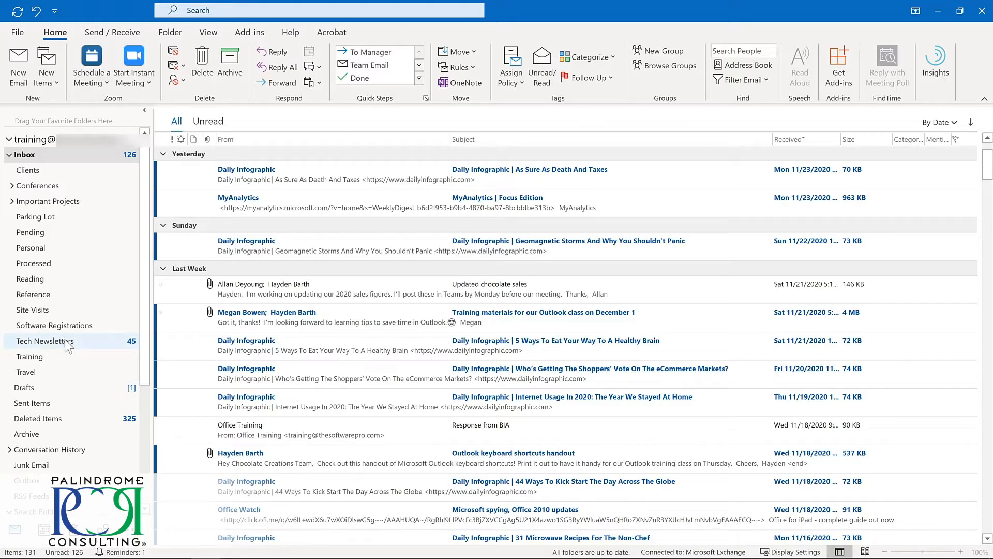
Add the Tech Newsletters and Training folders to Favorites
{"action": "left_click_drag", "start_coordinate": [65, 339], "coordinate": [70, 122]}
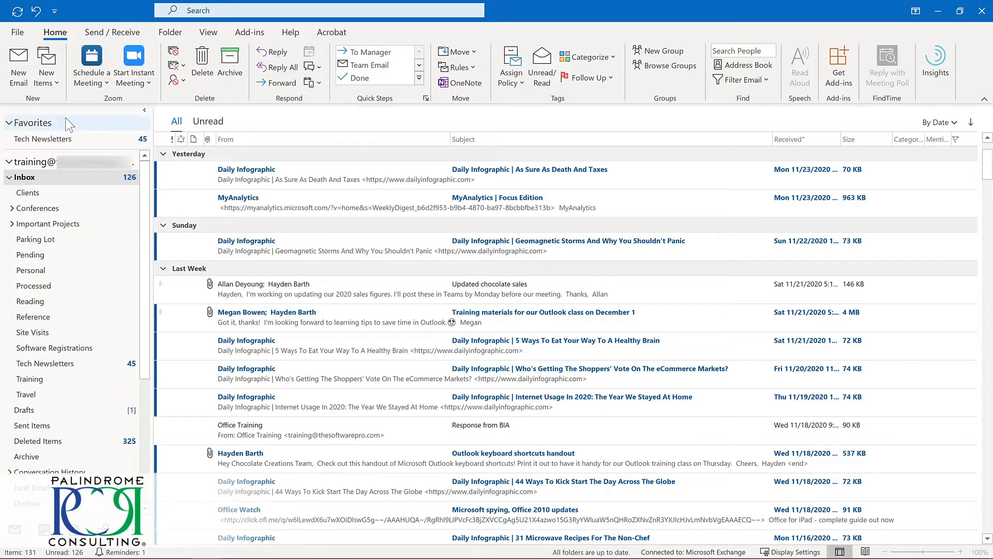
{"action": "right_click", "coordinate": [51, 381]}
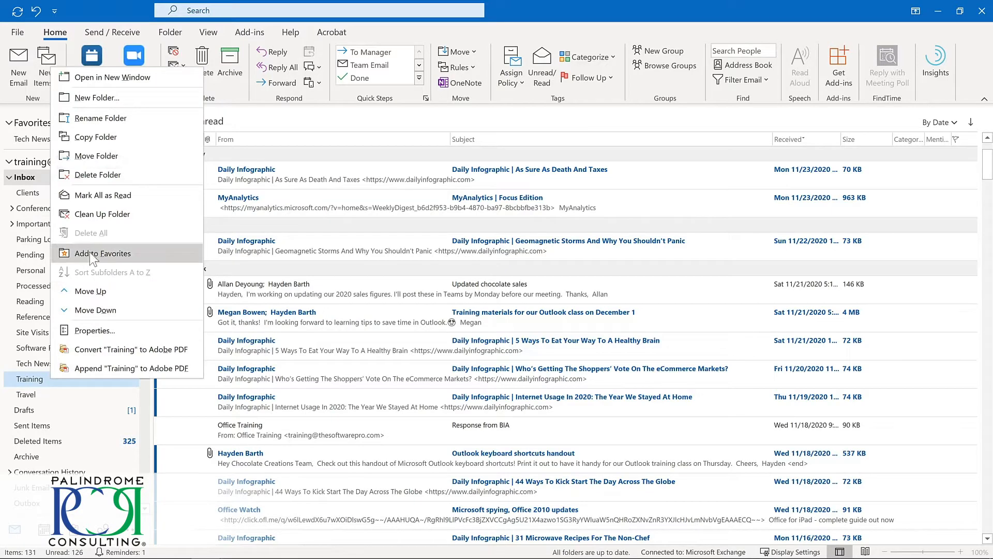
{"action": "left_click", "coordinate": [89, 253]}
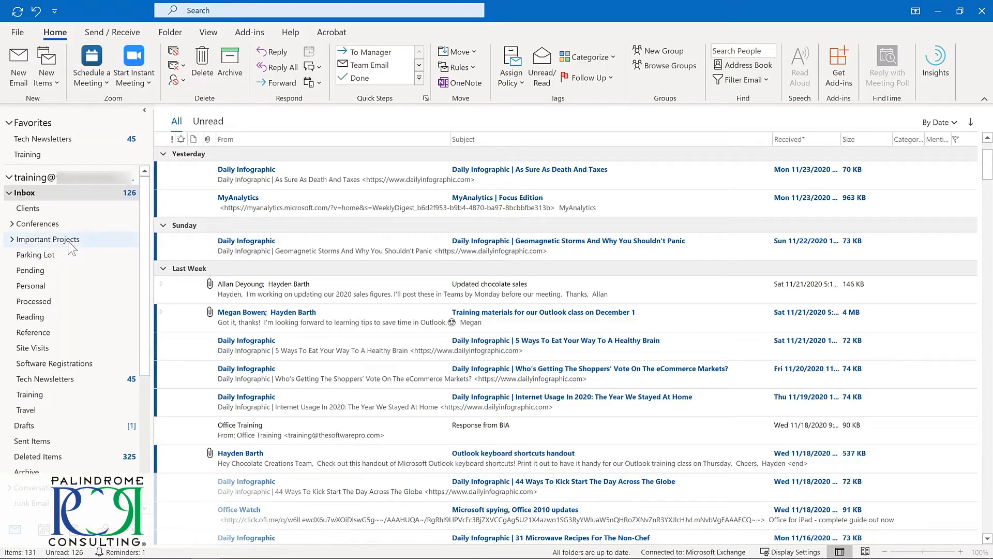
Add the Important Projects folder to Favorites
{"action": "left_click", "coordinate": [73, 241]}
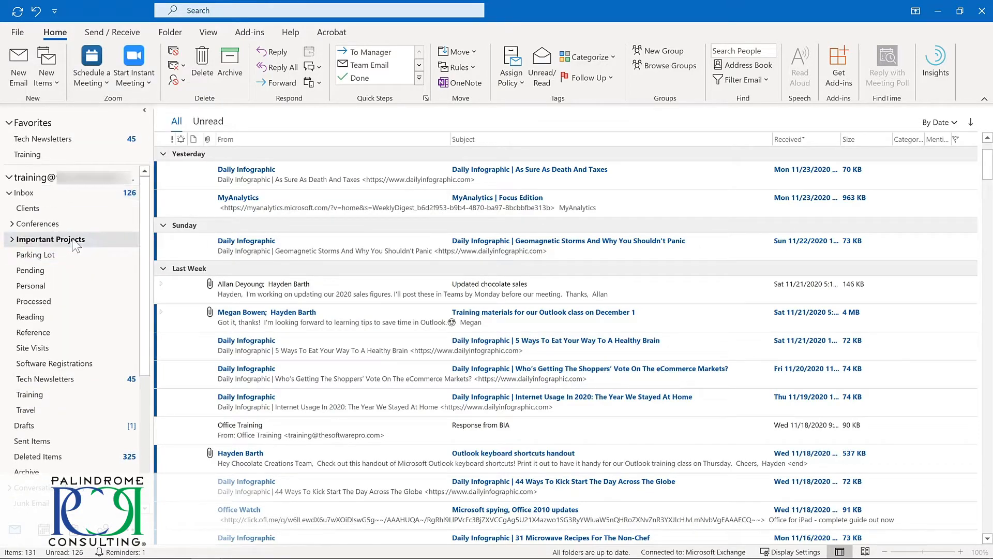
{"action": "left_click", "coordinate": [170, 33]}
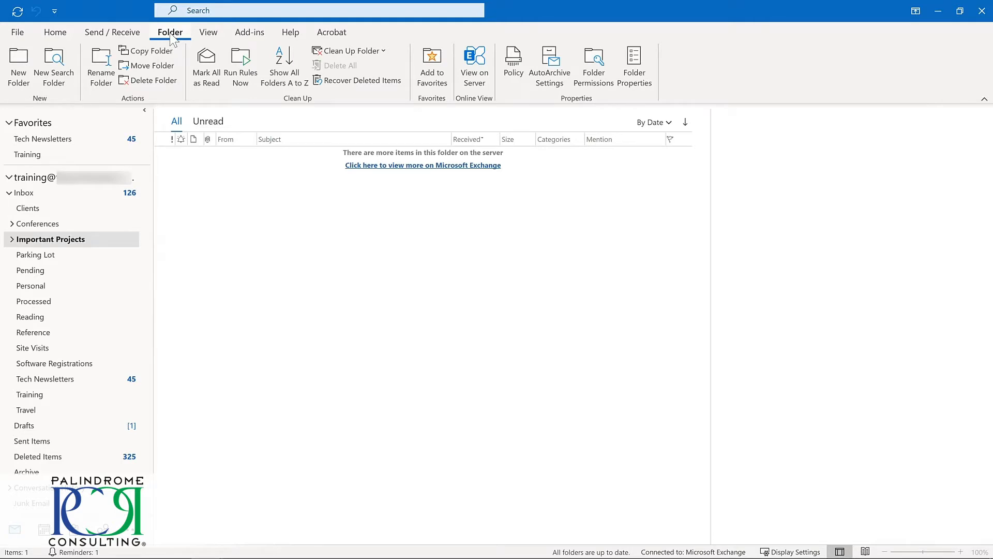
{"action": "left_click", "coordinate": [423, 70]}
Reorder Favorites so Tech Newsletters comes last, and remove Important Projects from Favorites
{"action": "left_click", "coordinate": [42, 139]}
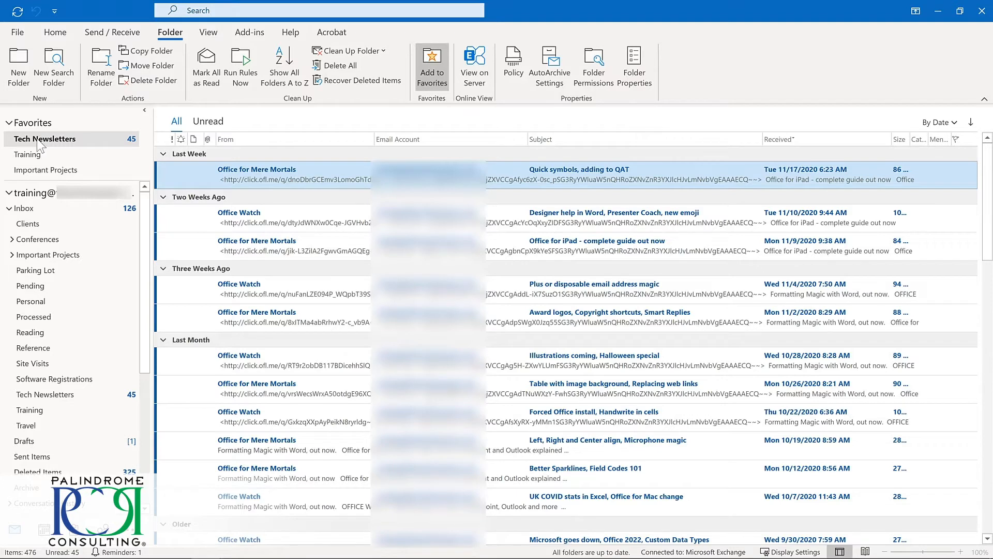
{"action": "left_click_drag", "start_coordinate": [40, 148], "coordinate": [40, 174]}
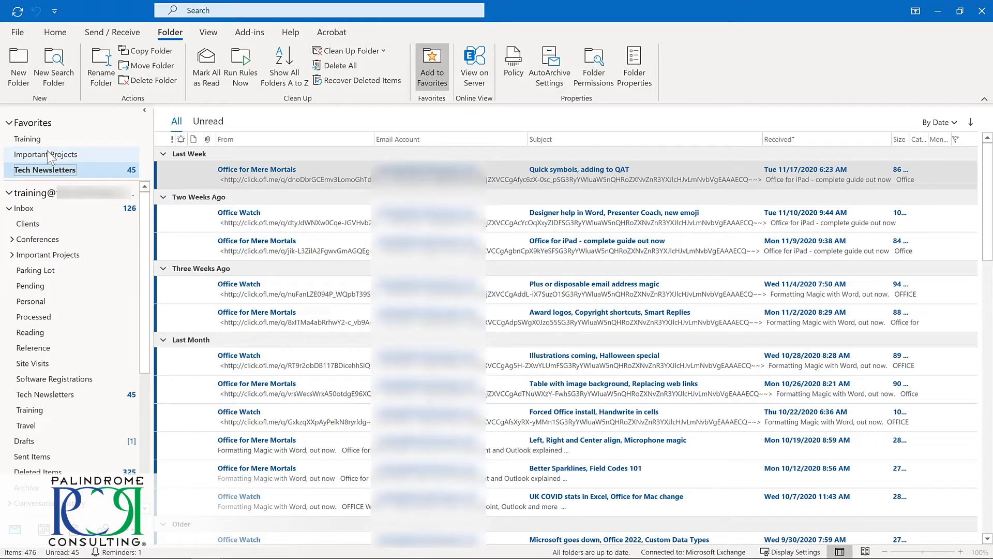
{"action": "right_click", "coordinate": [49, 155]}
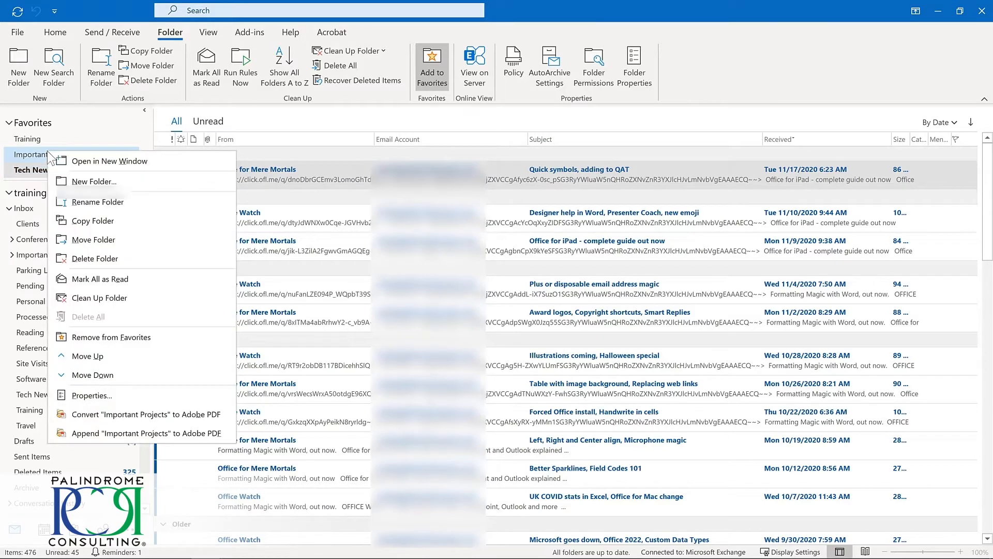
{"action": "left_click", "coordinate": [101, 334]}
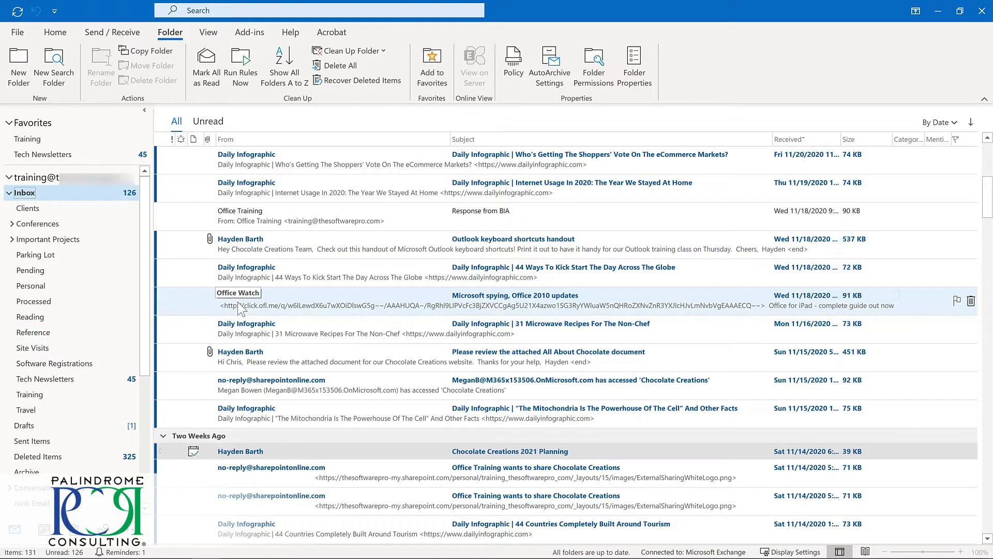
Move the Office Watch email "Microsoft spying, Office 2010 updates" from the Inbox to the Tech Newsletters favorite
{"action": "left_click_drag", "start_coordinate": [241, 309], "coordinate": [82, 157]}
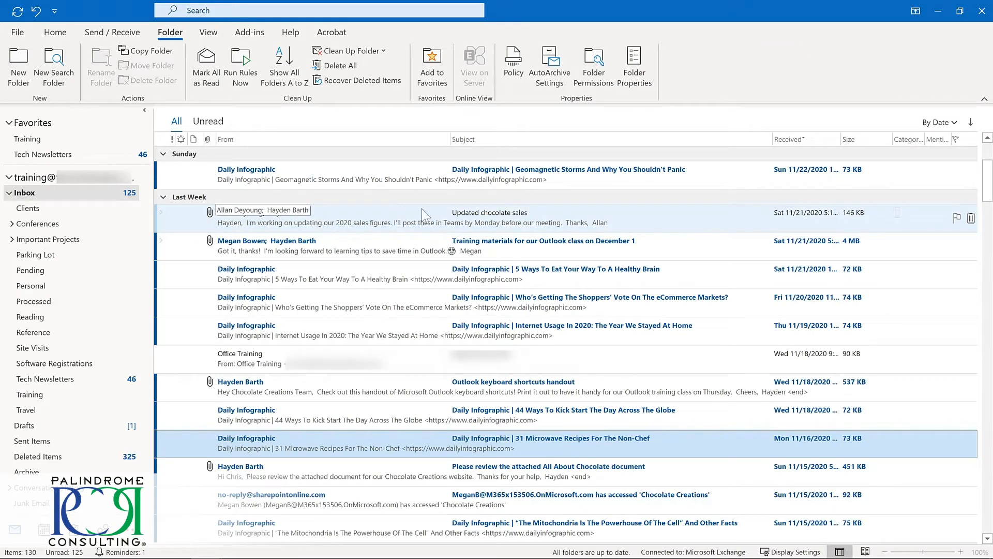
Flag the "Updated chocolate sales" email for custom follow-up starting and due Monday, November 30, 2020, with an 8:00 AM reminder that day
{"action": "right_click", "coordinate": [957, 219]}
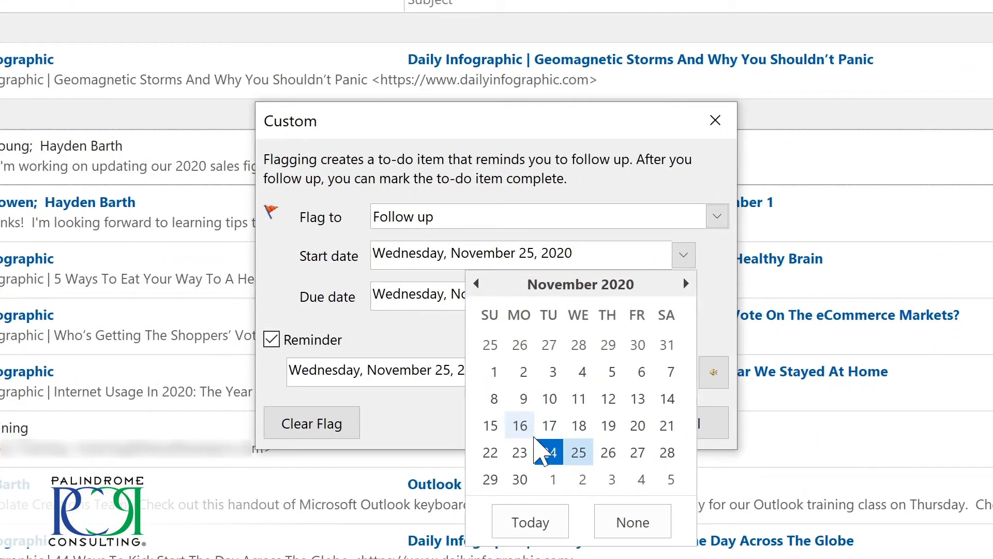
{"action": "left_click", "coordinate": [521, 479]}
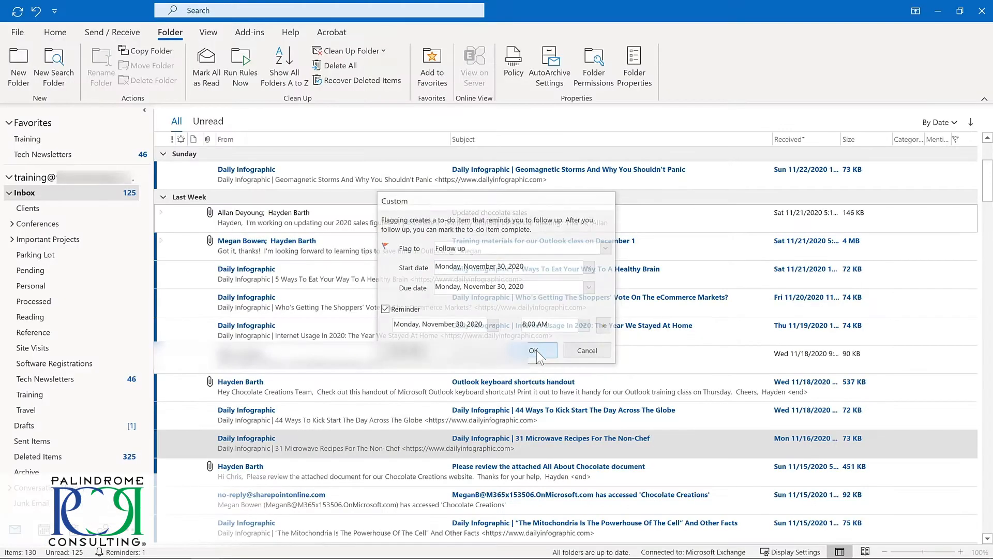
{"action": "left_click", "coordinate": [571, 423]}
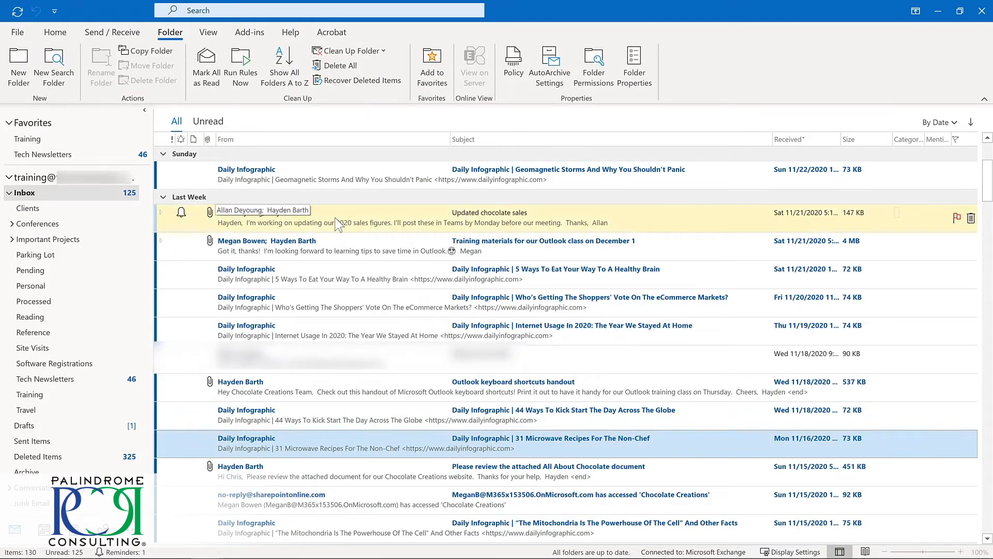
Open the "Updated chocolate sales" email, review its follow-up details and flag options, and close it
{"action": "double_click", "coordinate": [337, 224]}
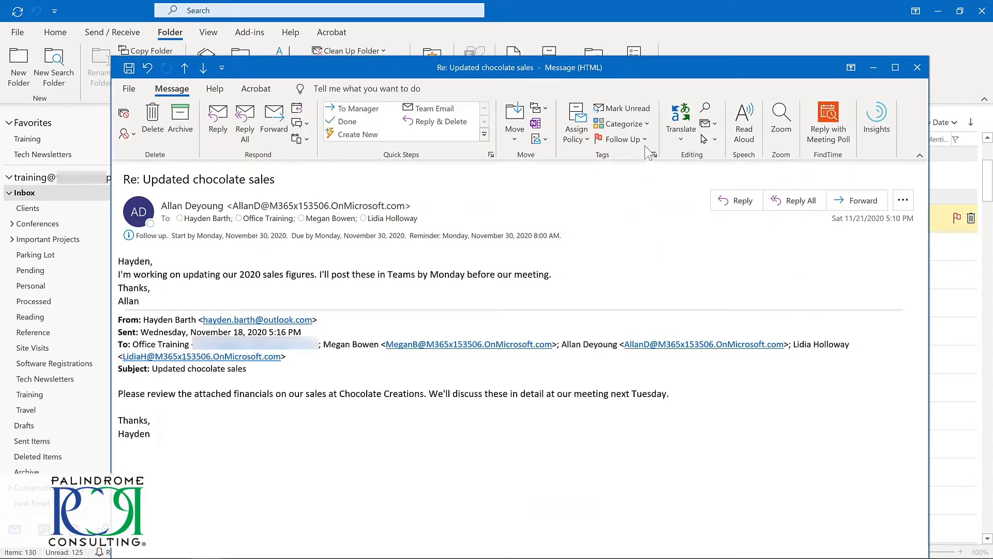
{"action": "left_click", "coordinate": [642, 138]}
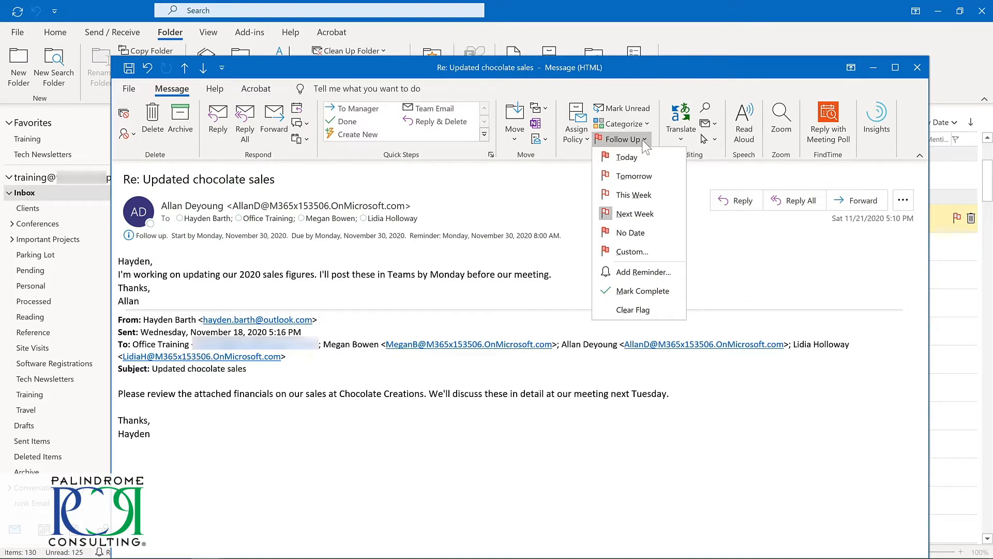
{"action": "left_click", "coordinate": [917, 67]}
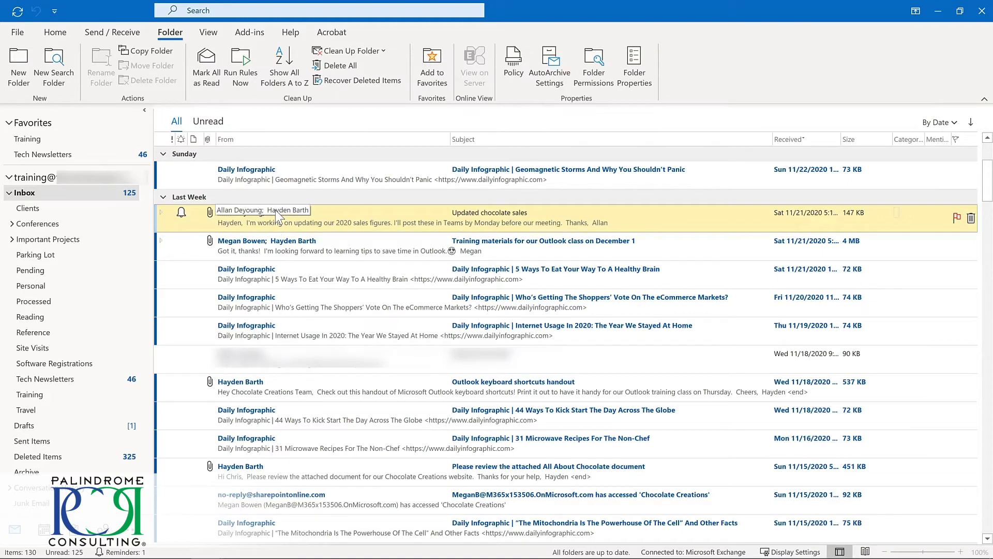
Create a task from the "Please review the attached All About Chocolate document" email, copying the message in as an attachment
{"action": "scroll", "coordinate": [276, 209], "scroll_direction": "down", "scroll_amount": 3}
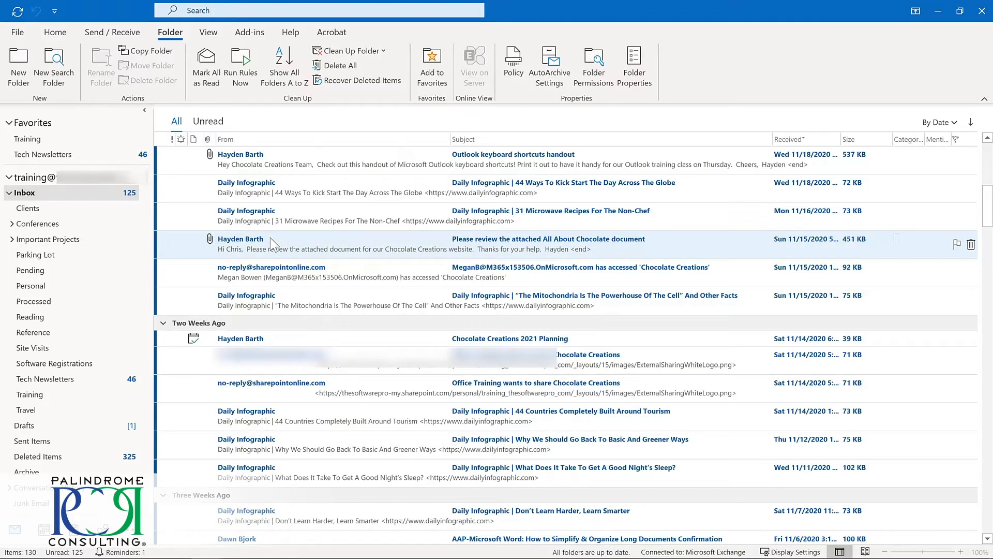
{"action": "left_click_drag", "start_coordinate": [270, 238], "coordinate": [103, 529]}
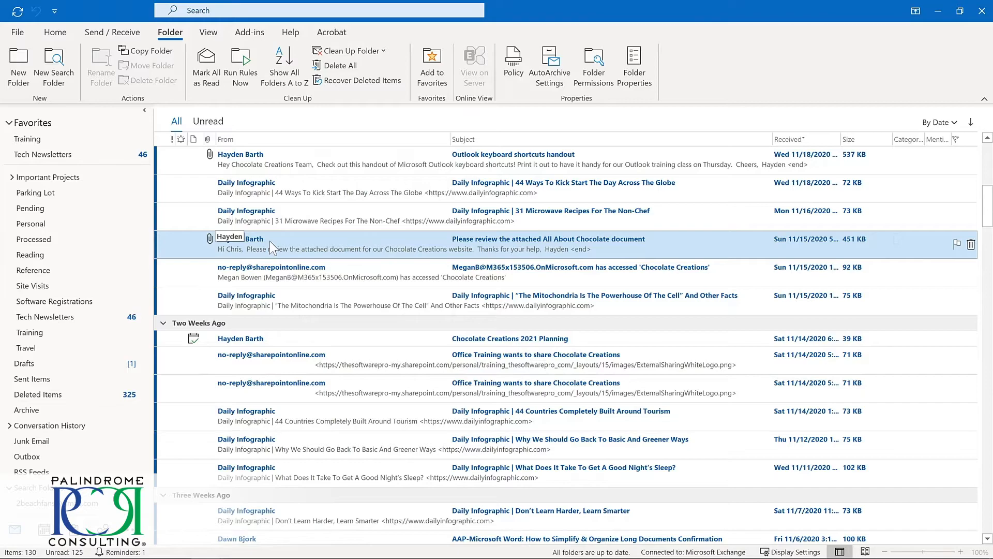
{"action": "left_click_drag", "start_coordinate": [269, 241], "coordinate": [71, 530]}
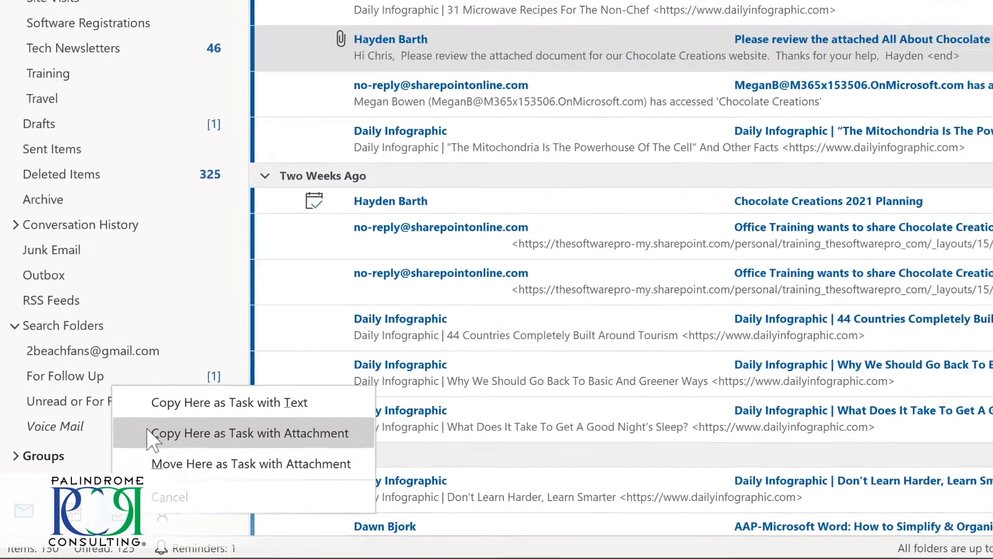
{"action": "left_click", "coordinate": [181, 403]}
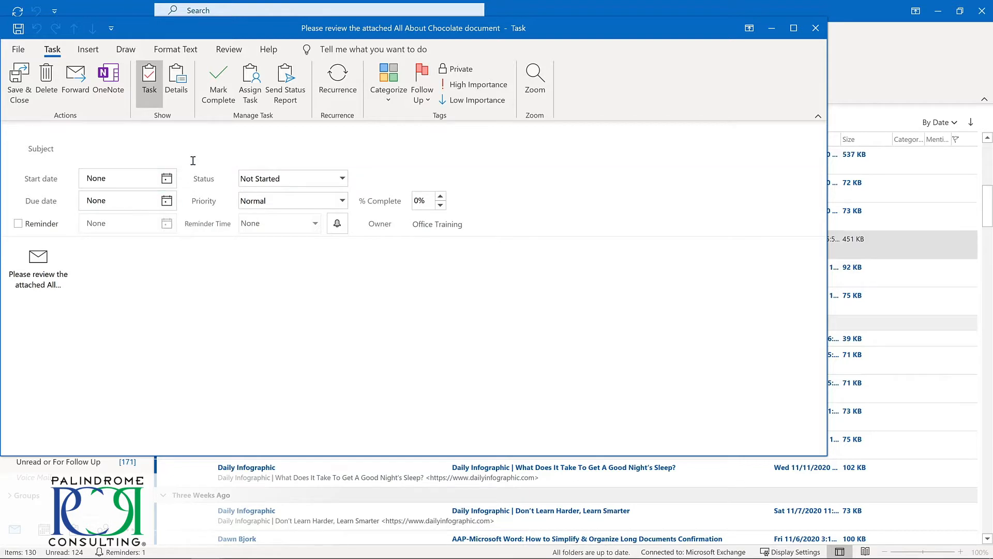
Set the new task's dates, with Thursday, 12/3/2020 as the due date, and turn on its reminder
{"action": "left_click", "coordinate": [166, 179]}
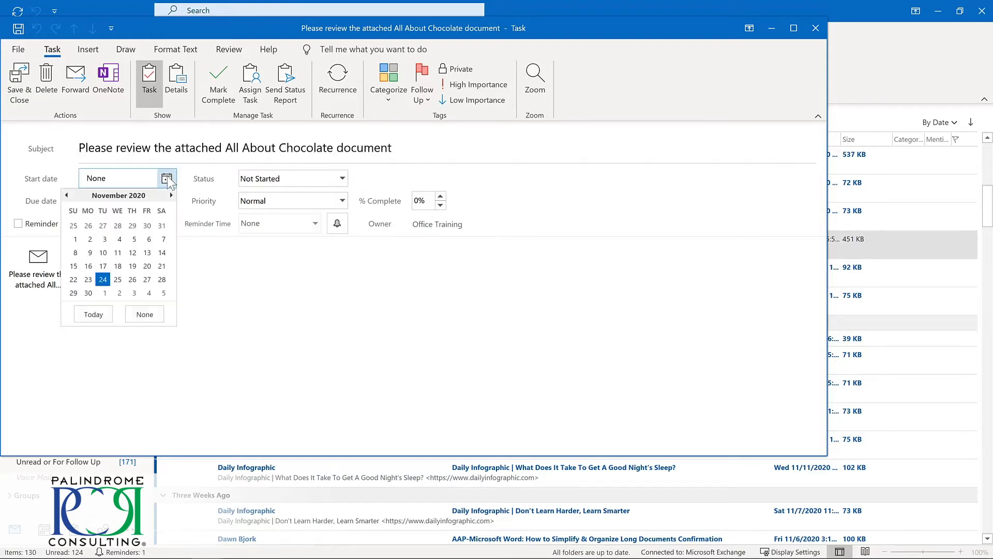
{"action": "left_click", "coordinate": [124, 293]}
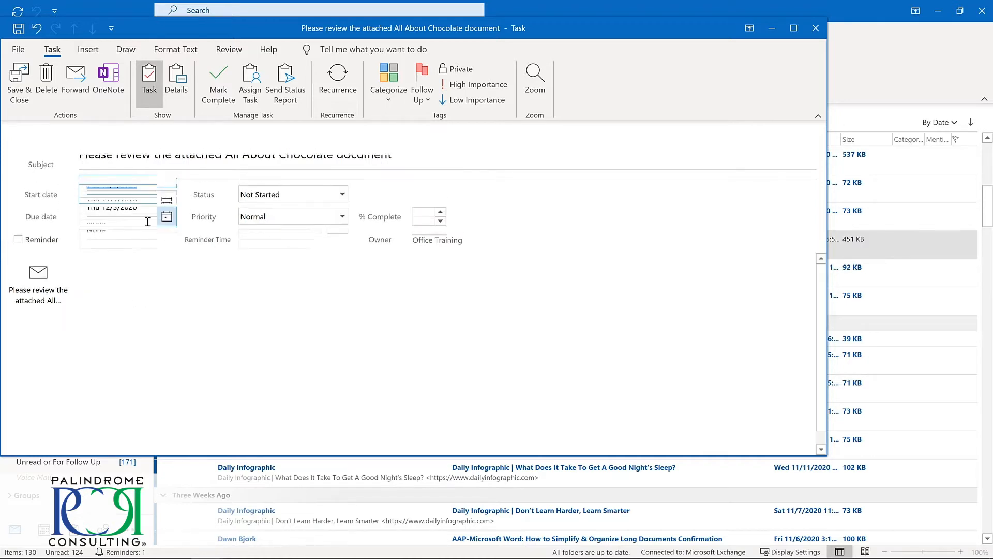
{"action": "left_click", "coordinate": [18, 239]}
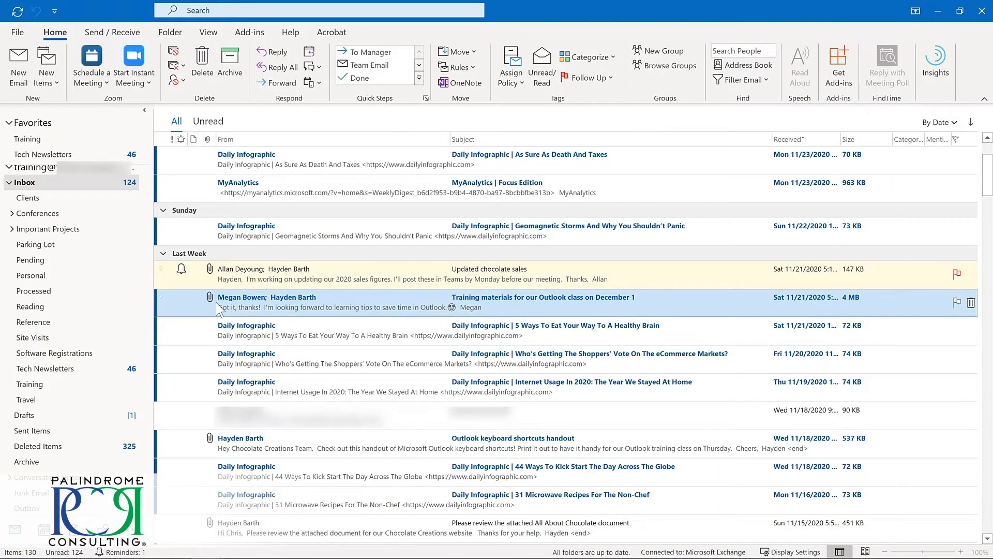
Create a calendar item from the "Training materials for our Outlook class on December 1" email
{"action": "left_click_drag", "start_coordinate": [207, 305], "coordinate": [52, 533]}
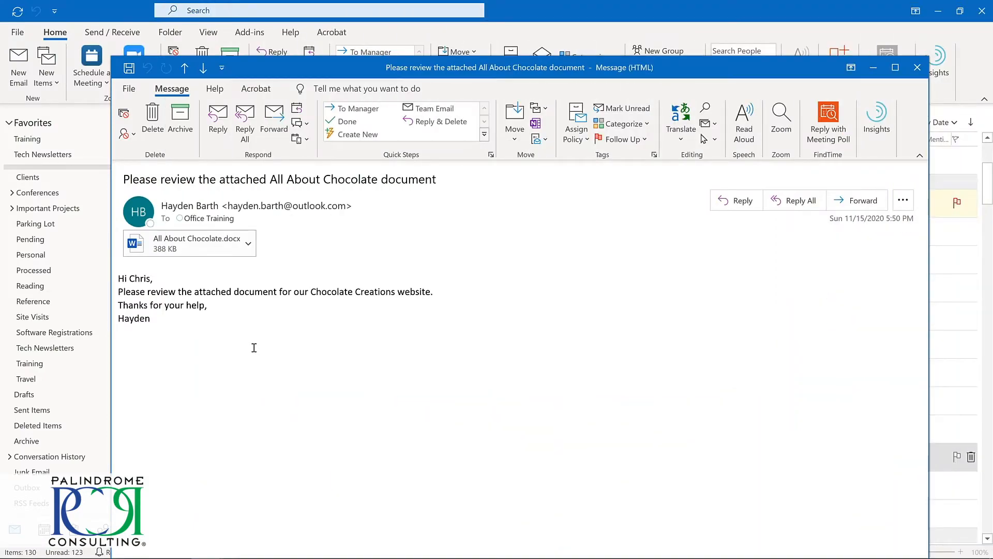
Open the program options from the "Please review the attached All About Chocolate document" email and examine the settings there
{"action": "left_click", "coordinate": [129, 89]}
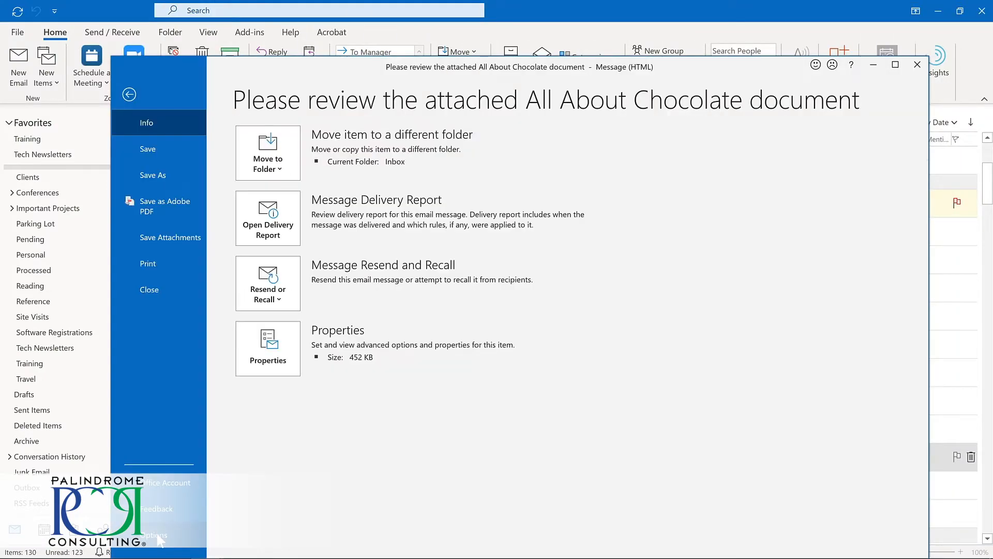
{"action": "left_click", "coordinate": [155, 535]}
{"action": "left_click", "coordinate": [303, 261]}
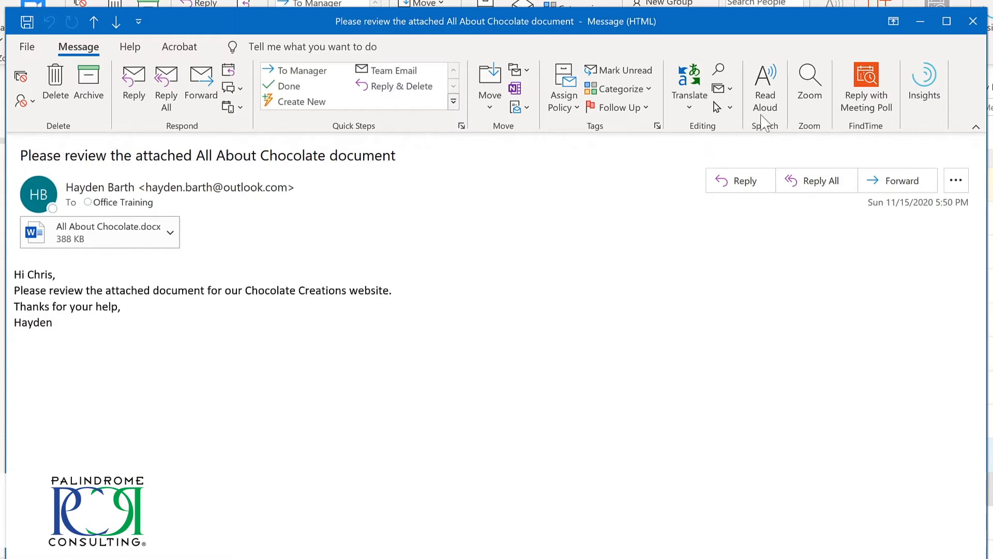
Play the opened email with Read Aloud, pause it, resume from the sentence about reviewing the attached document, and pause again
{"action": "left_click", "coordinate": [764, 88]}
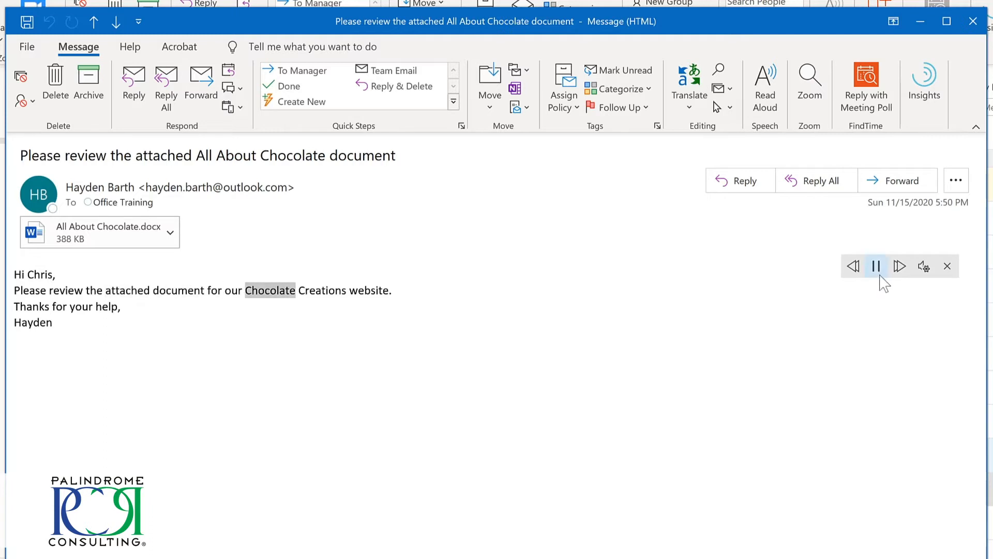
{"action": "left_click", "coordinate": [877, 266]}
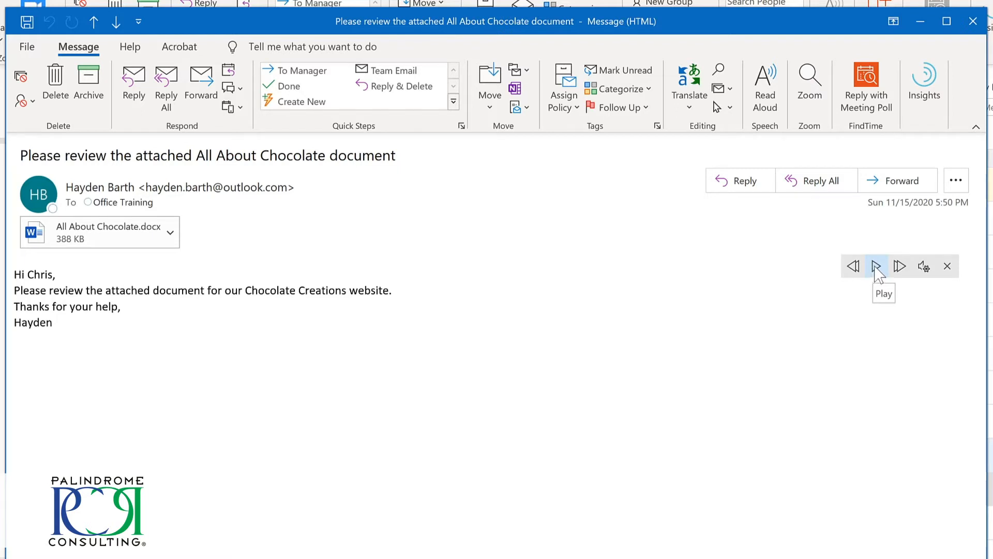
{"action": "left_click", "coordinate": [173, 290]}
{"action": "left_click", "coordinate": [876, 266]}
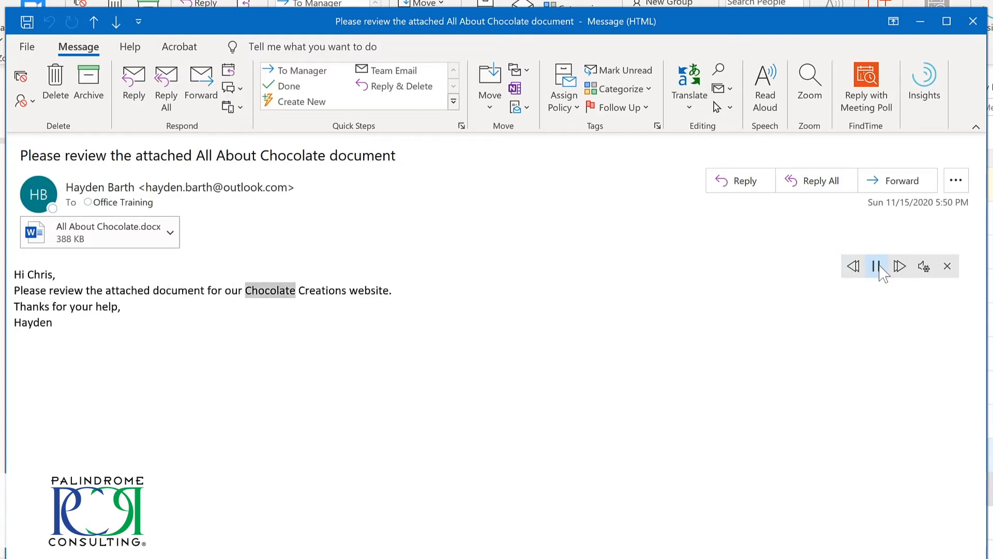
{"action": "left_click", "coordinate": [876, 266]}
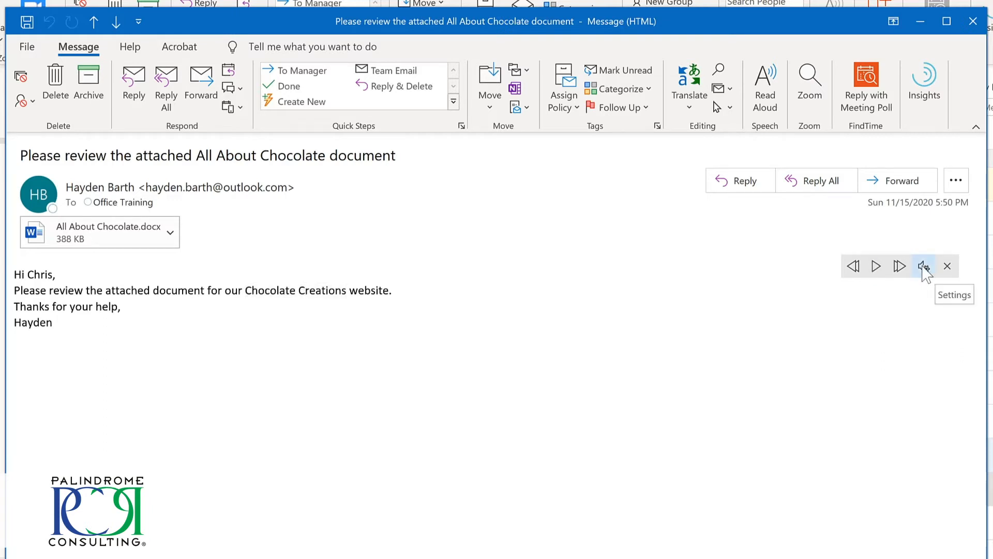
Raise the Read Aloud reading speed slightly, choose the Microsoft Mark voice, and play the email with these settings
{"action": "left_click", "coordinate": [923, 266]}
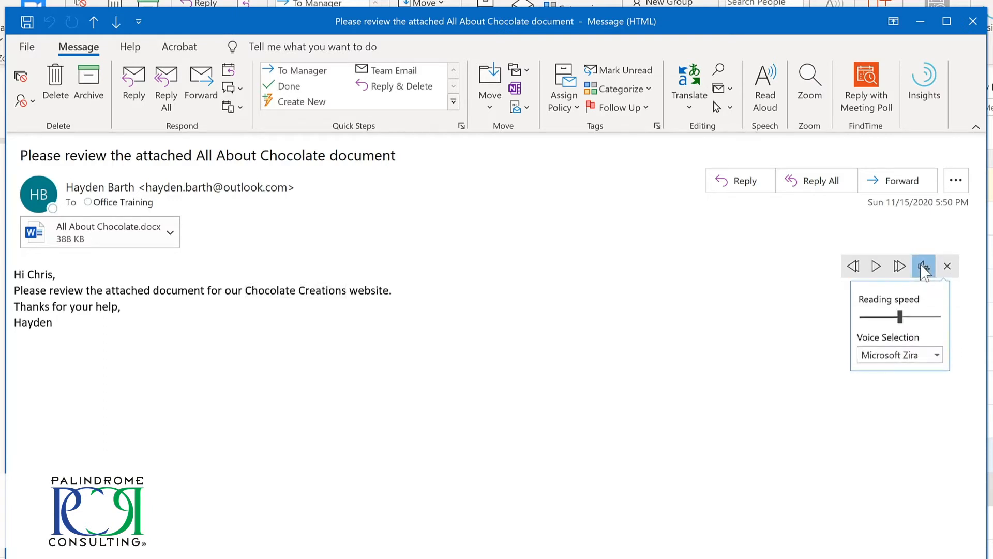
{"action": "left_click_drag", "start_coordinate": [902, 317], "coordinate": [911, 321]}
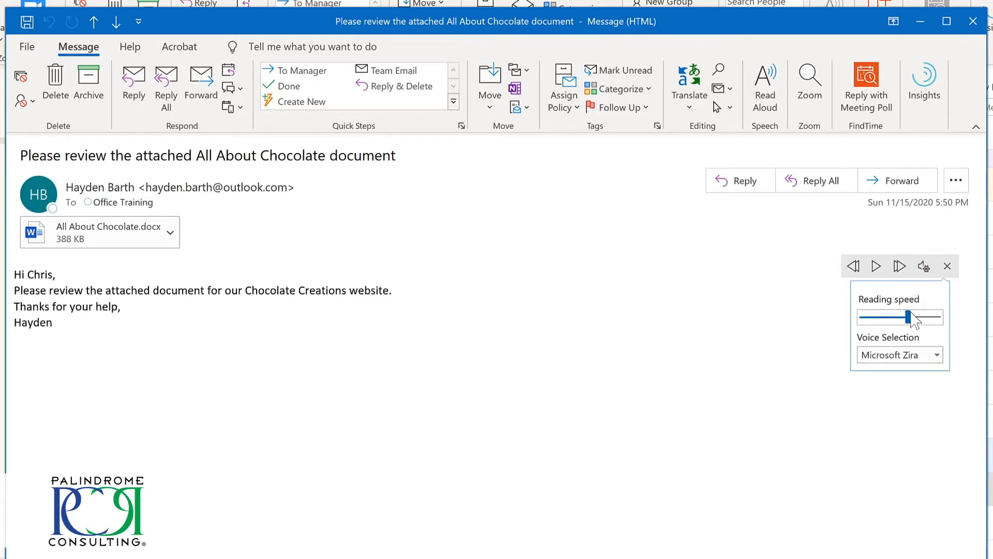
{"action": "left_click", "coordinate": [936, 355]}
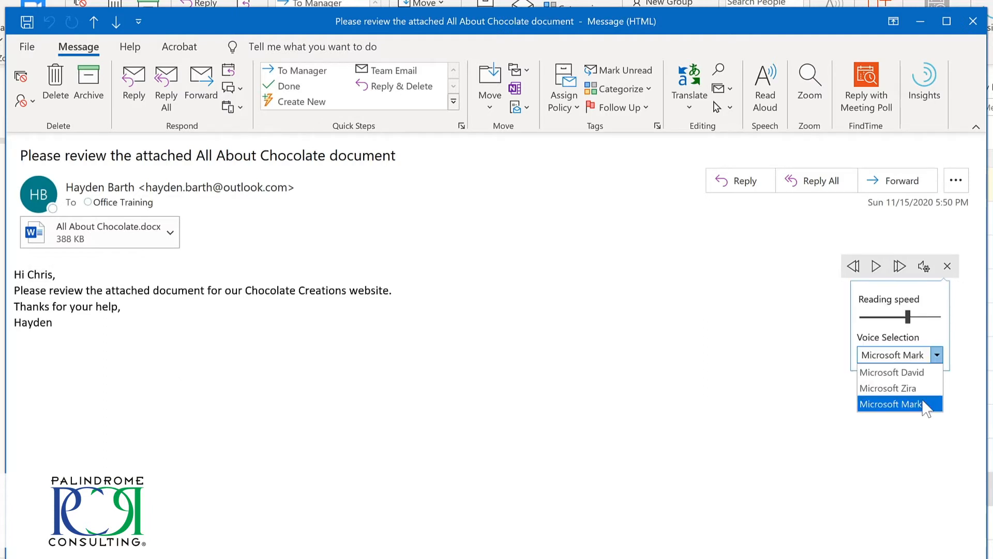
{"action": "left_click", "coordinate": [879, 404]}
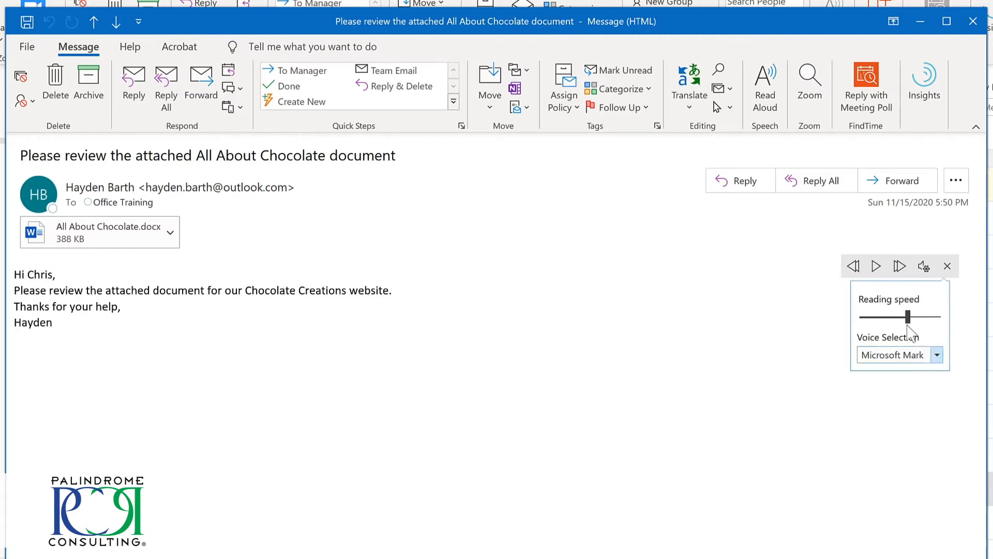
{"action": "left_click", "coordinate": [878, 272]}
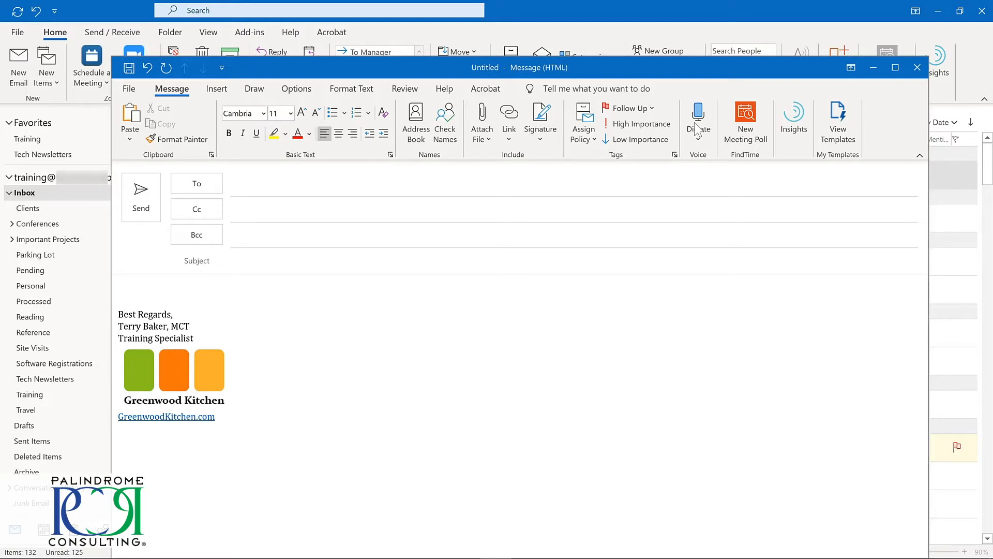
Dictate the subject "This is my subject line" and a body starting "the dictation feature is a handy way to create and respond to"
{"action": "left_click", "coordinate": [697, 129]}
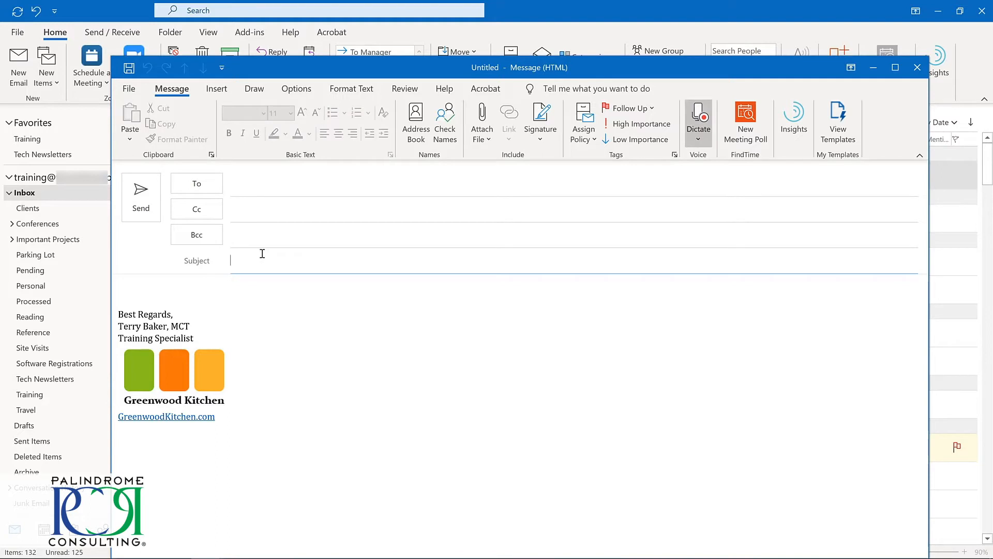
{"action": "left_click", "coordinate": [203, 292]}
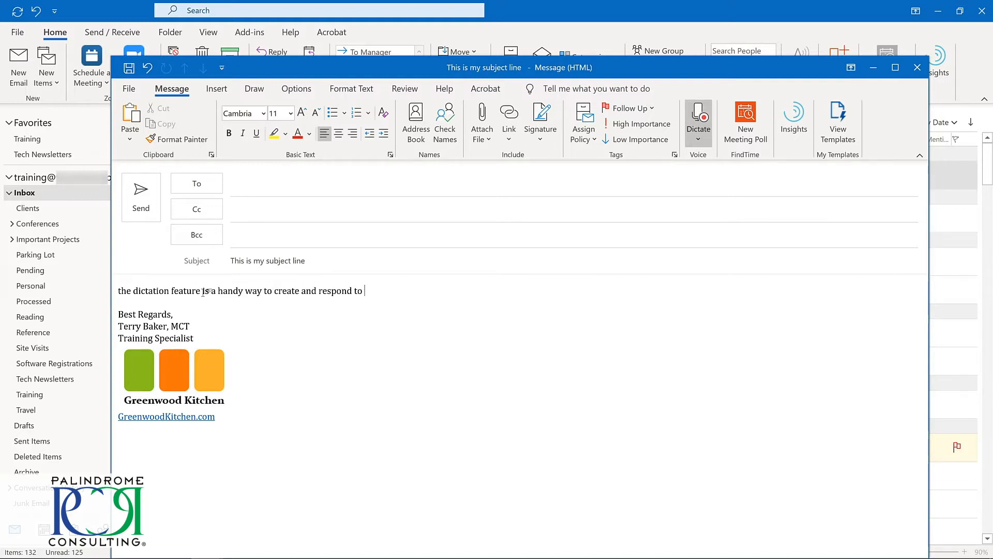
{"action": "left_click", "coordinate": [698, 119]}
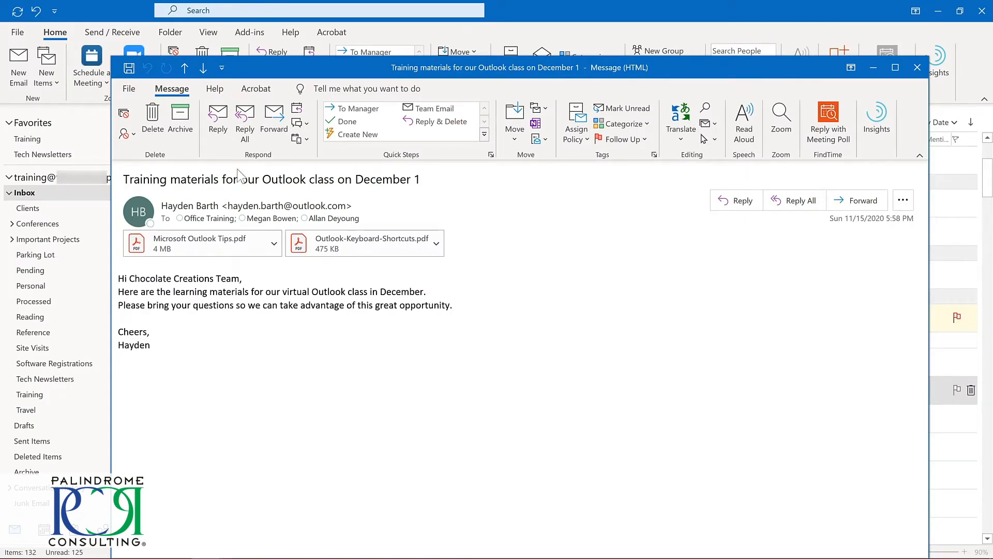
Reply to all on the training materials email: "Thanks so much! I'm looking forward to working together to learn how to be more productive with Outlook."
{"action": "left_click", "coordinate": [246, 127]}
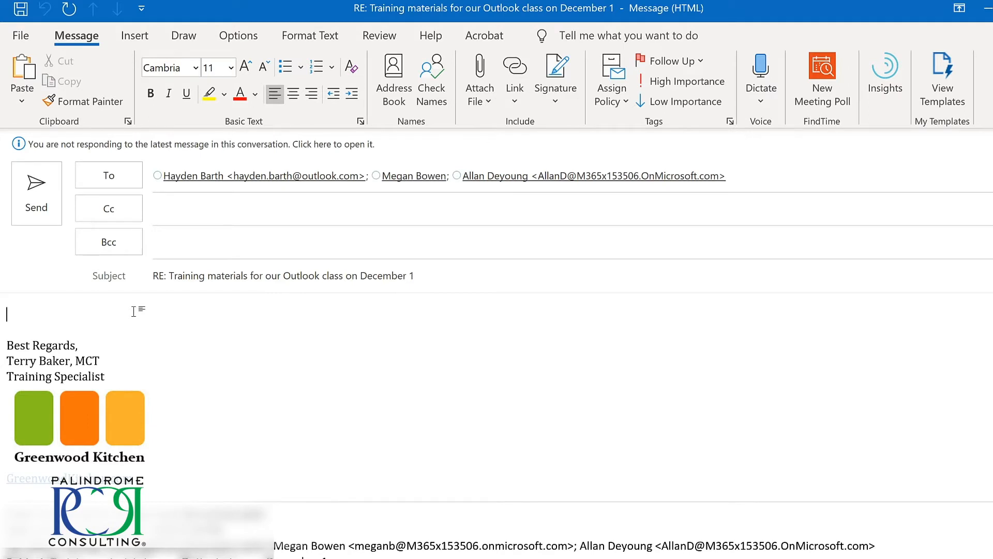
{"action": "type", "text": "Thanks so much! I’m looking forward to working together to learn how to be more productive with Outlook."}
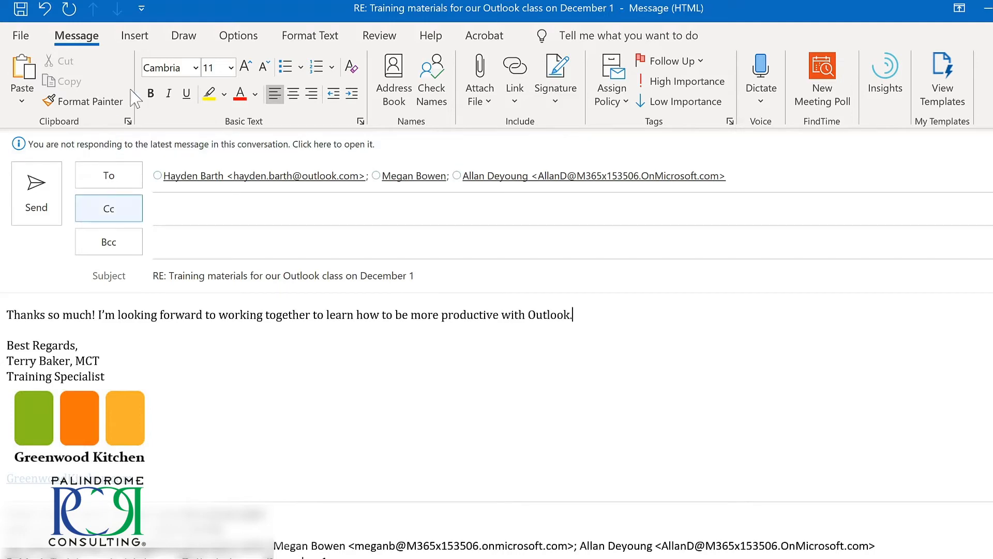
Delay delivery of the reply so it is not delivered before 11/30/2020 at 7:00 AM
{"action": "left_click", "coordinate": [247, 42]}
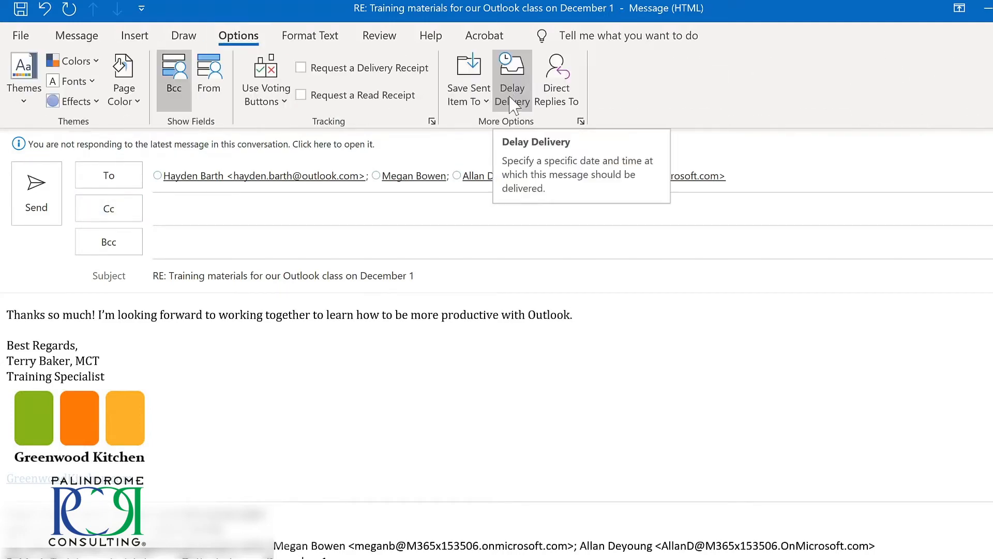
{"action": "left_click", "coordinate": [512, 98]}
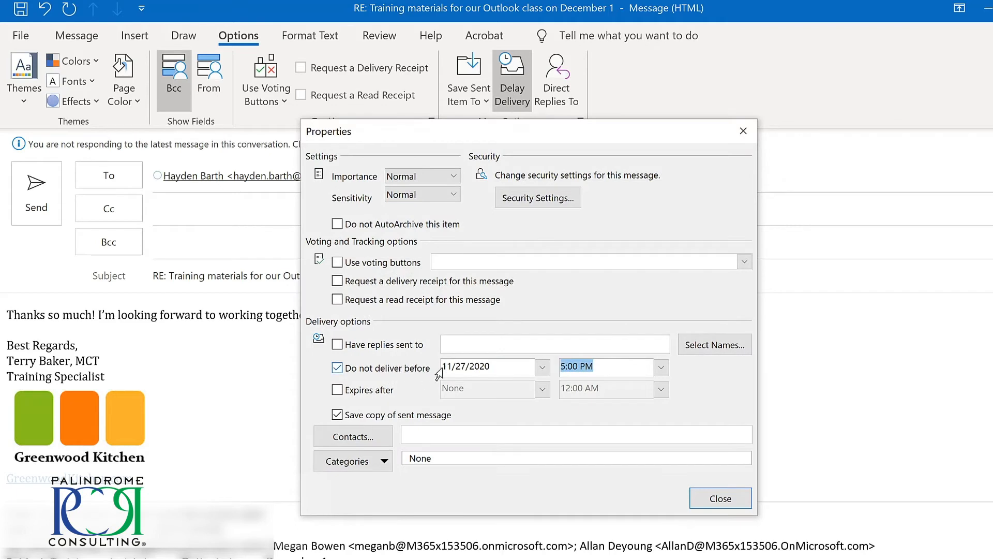
{"action": "left_click", "coordinate": [542, 367]}
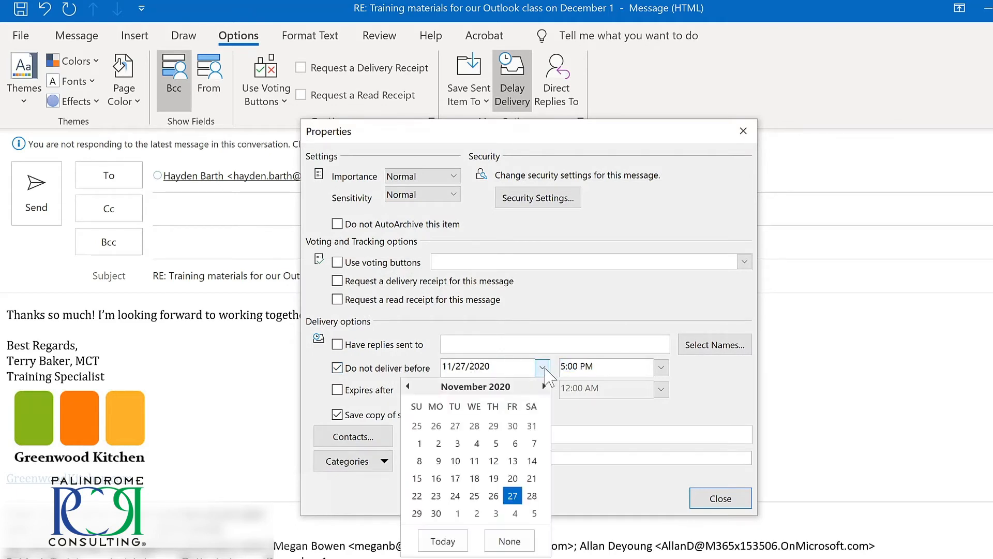
{"action": "left_click", "coordinate": [436, 513]}
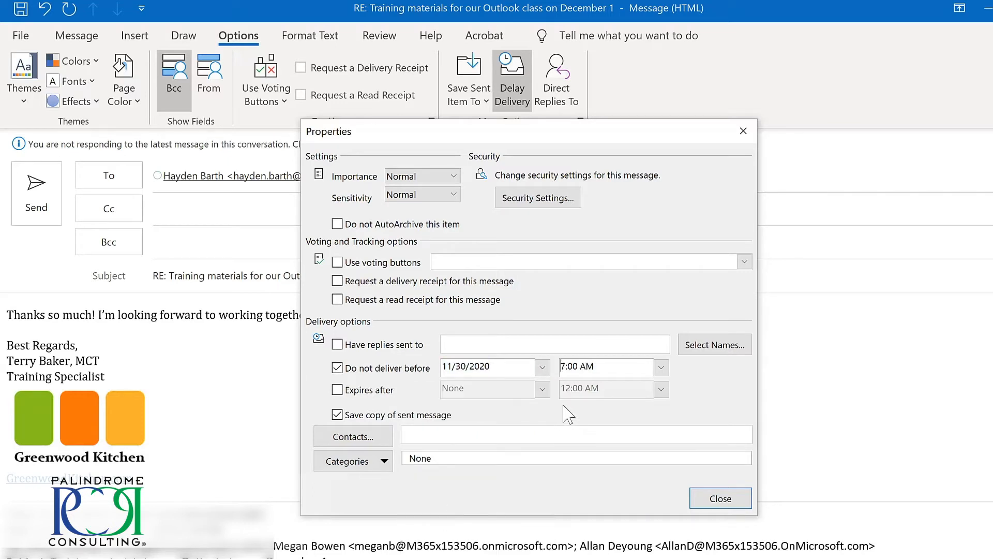
{"action": "left_click", "coordinate": [724, 501]}
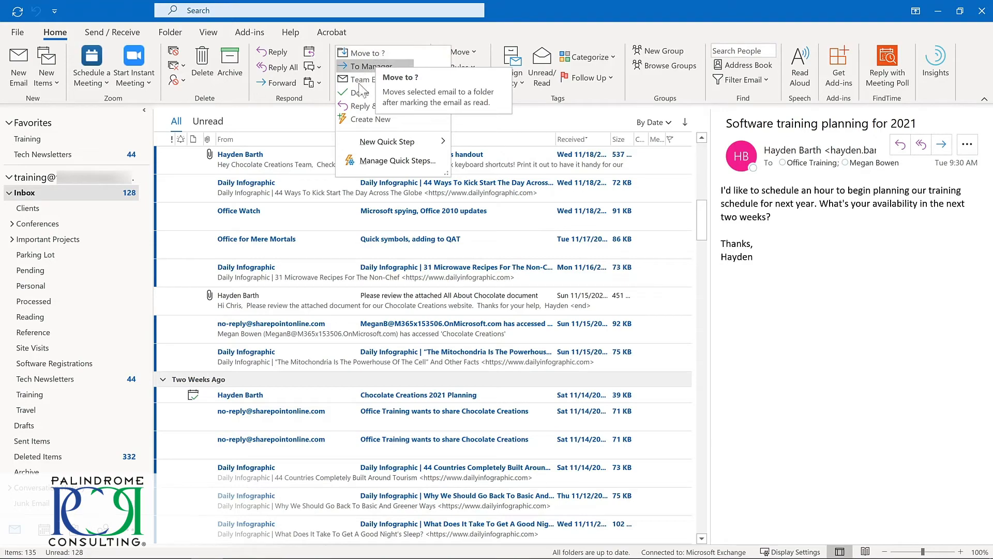
Create a Quick Step named Tech Newsletters with an action that moves messages to the Tech Newsletters folder
{"action": "left_click", "coordinate": [370, 119]}
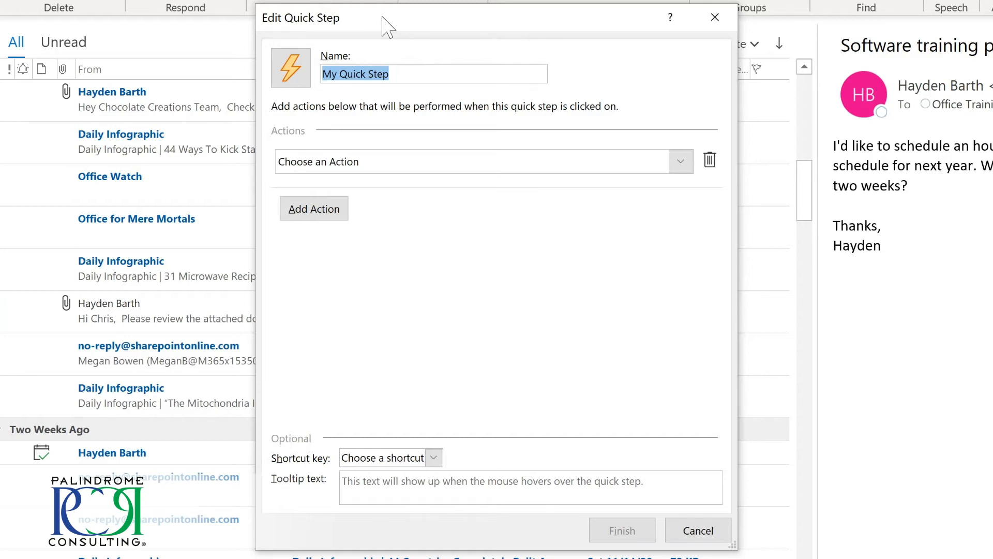
{"action": "type", "text": "Tech Newsletters"}
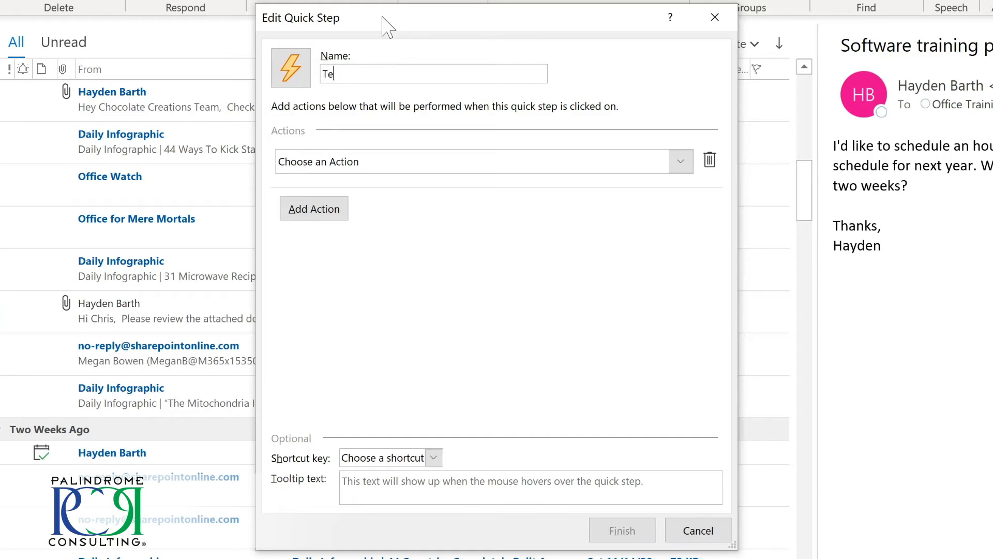
{"action": "left_click", "coordinate": [680, 164]}
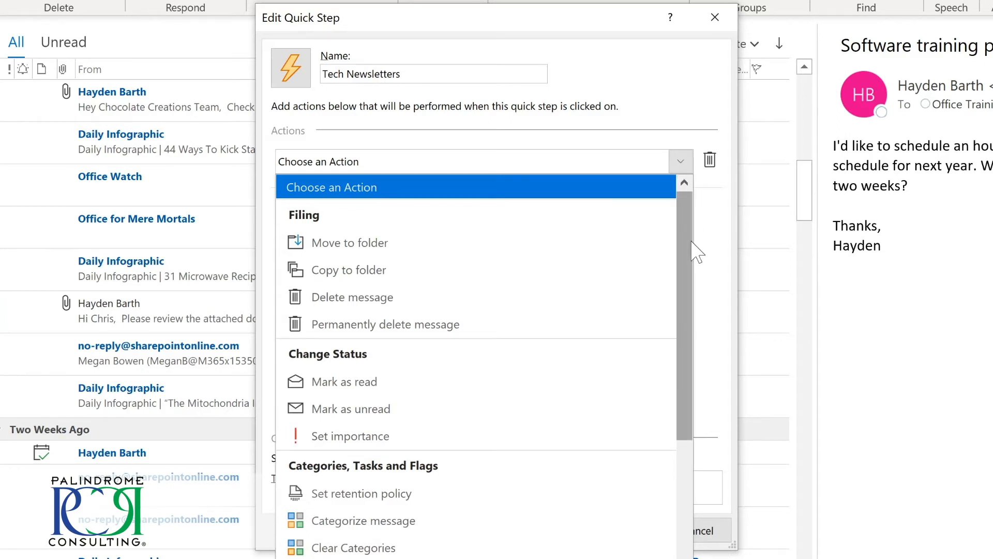
{"action": "left_click_drag", "start_coordinate": [685, 245], "coordinate": [682, 396]}
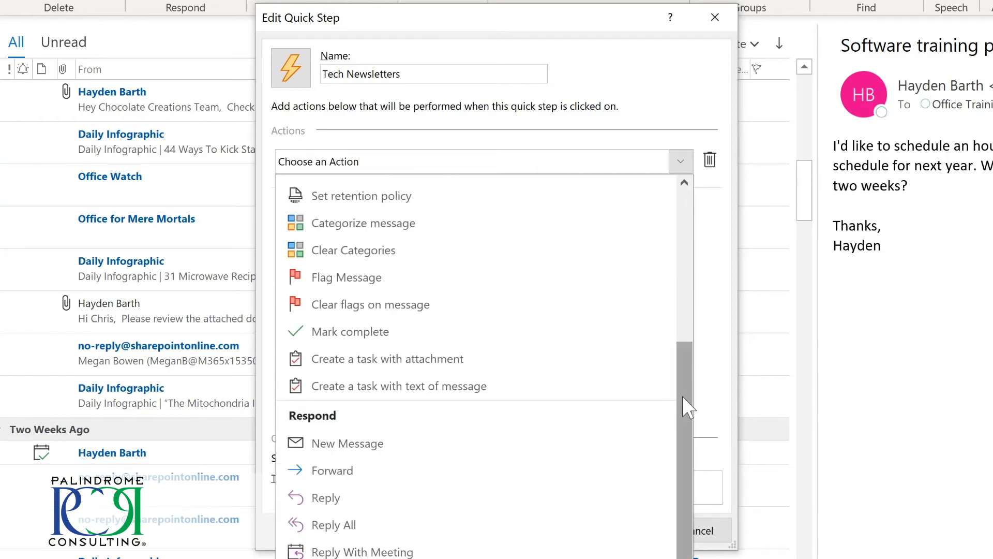
{"action": "left_click_drag", "start_coordinate": [682, 395], "coordinate": [677, 482]}
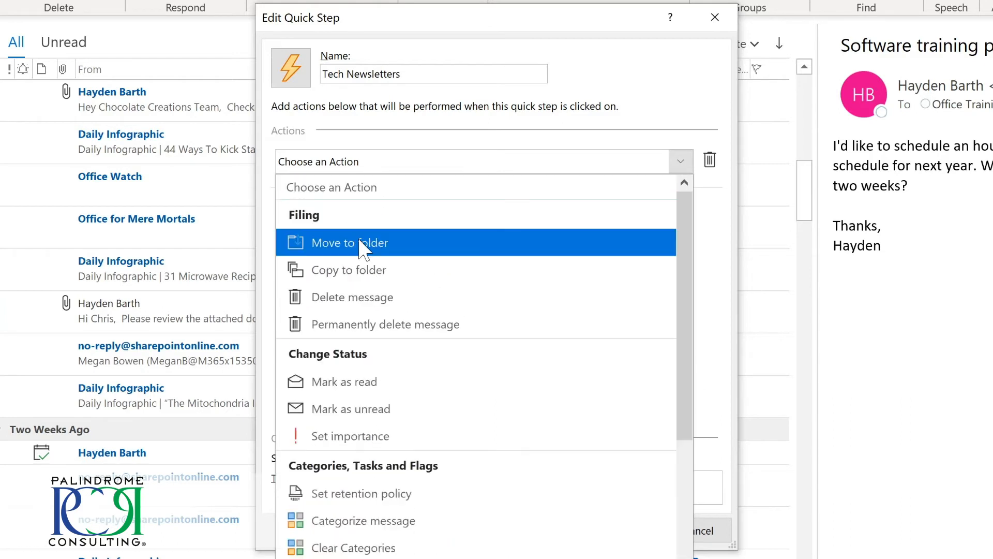
{"action": "key", "text": "Escape"}
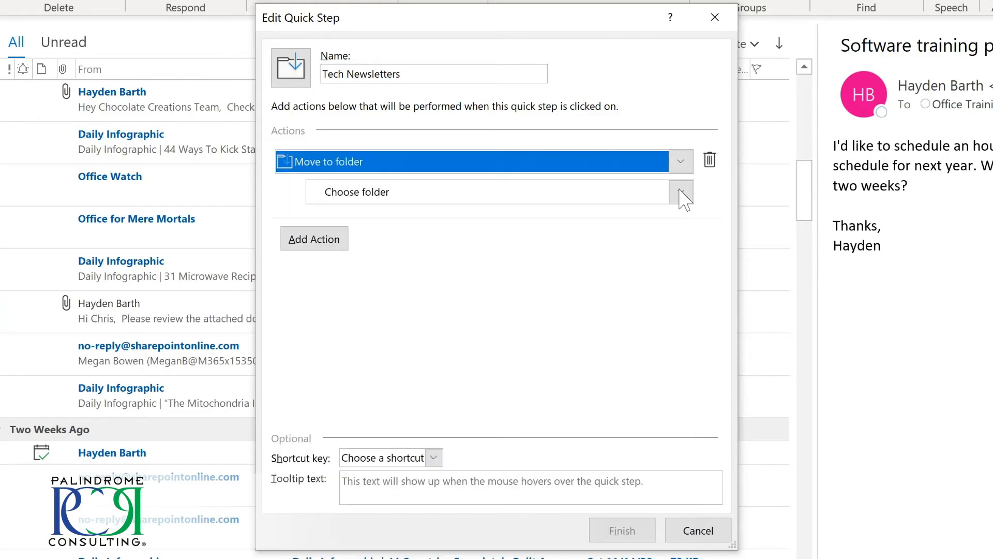
{"action": "left_click", "coordinate": [681, 193]}
{"action": "left_click", "coordinate": [682, 193]}
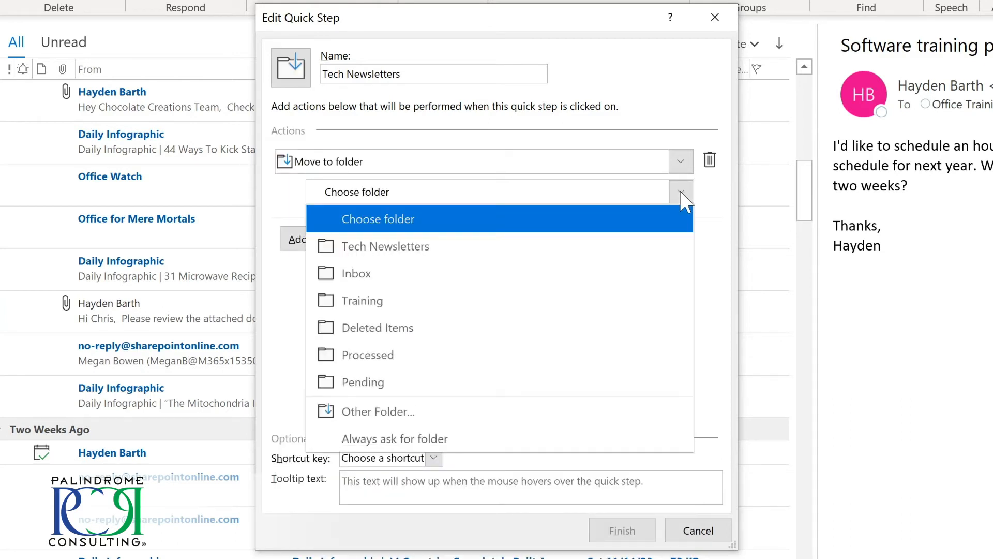
{"action": "left_click", "coordinate": [443, 246]}
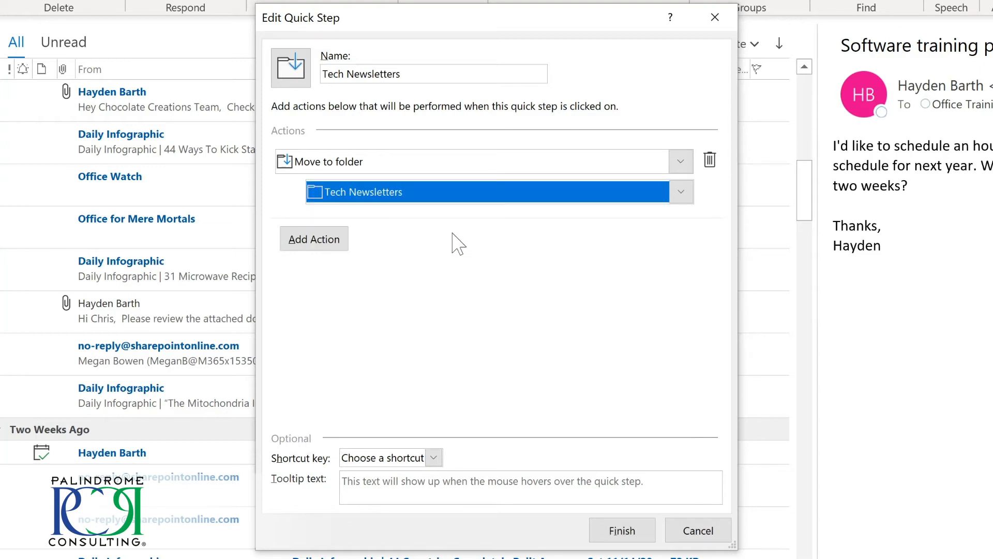
Add a second action to the Quick Step that marks the message as read
{"action": "left_click", "coordinate": [313, 242]}
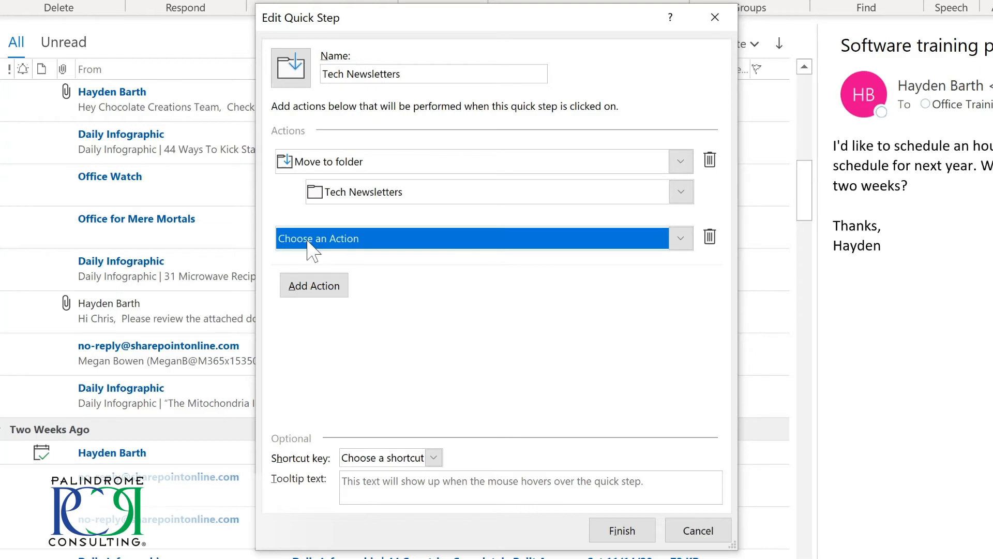
{"action": "left_click", "coordinate": [345, 240]}
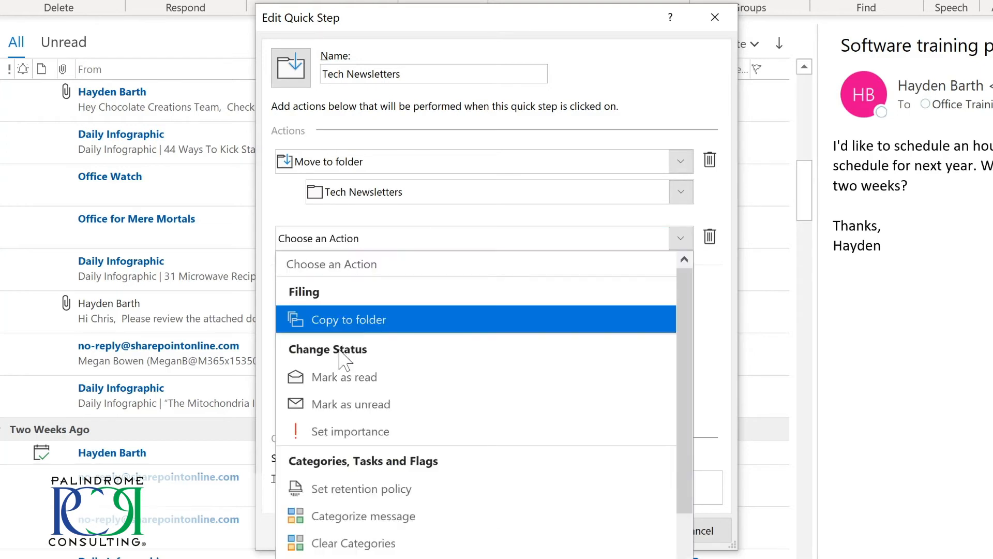
{"action": "left_click", "coordinate": [347, 378]}
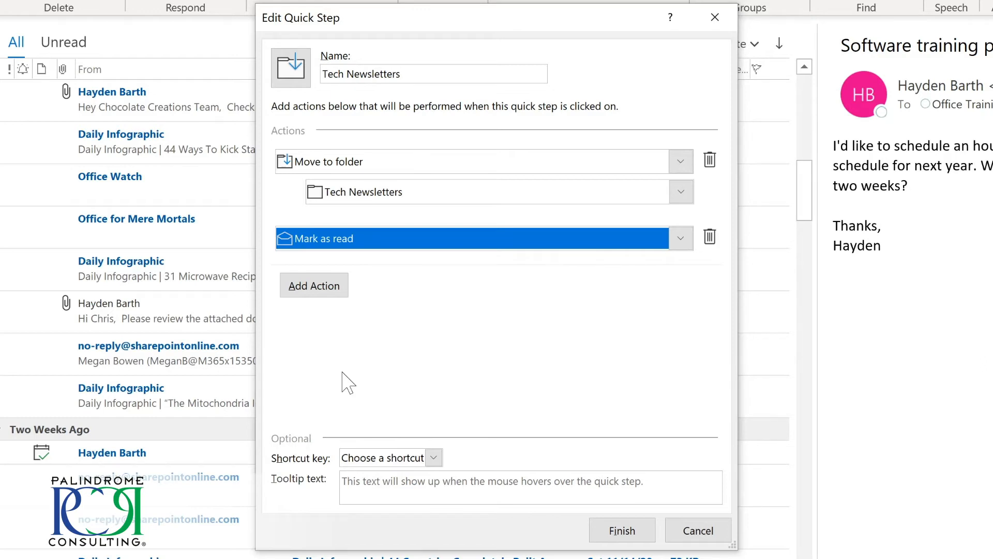
Assign the shortcut CTRL+SHIFT+1 and the tooltip "Move to Tech Newsletter folder" to the Quick Step and save it
{"action": "left_click", "coordinate": [433, 458]}
{"action": "left_click", "coordinate": [435, 494]}
{"action": "left_click", "coordinate": [517, 486]}
{"action": "type", "text": "Move to Tech Newsletter folder"}
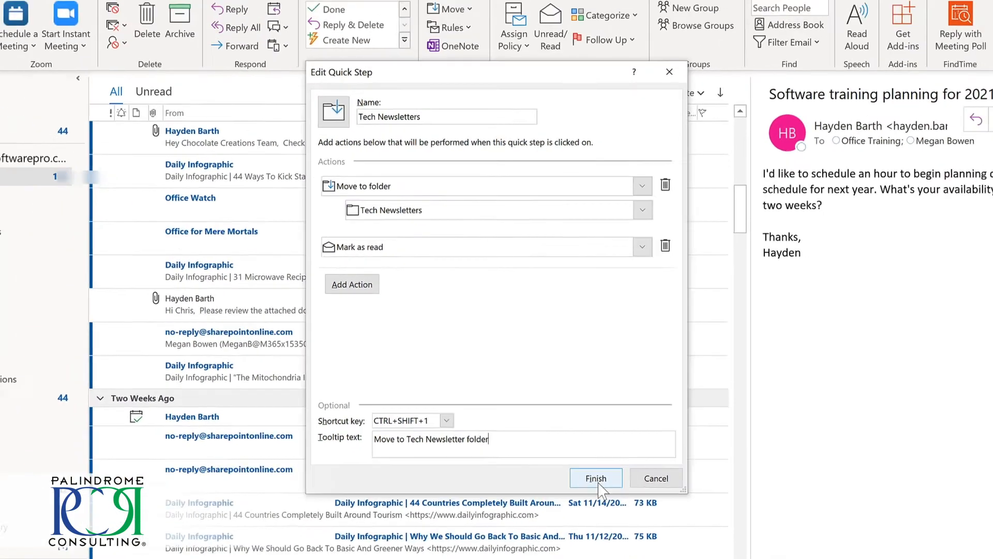
{"action": "left_click", "coordinate": [596, 480]}
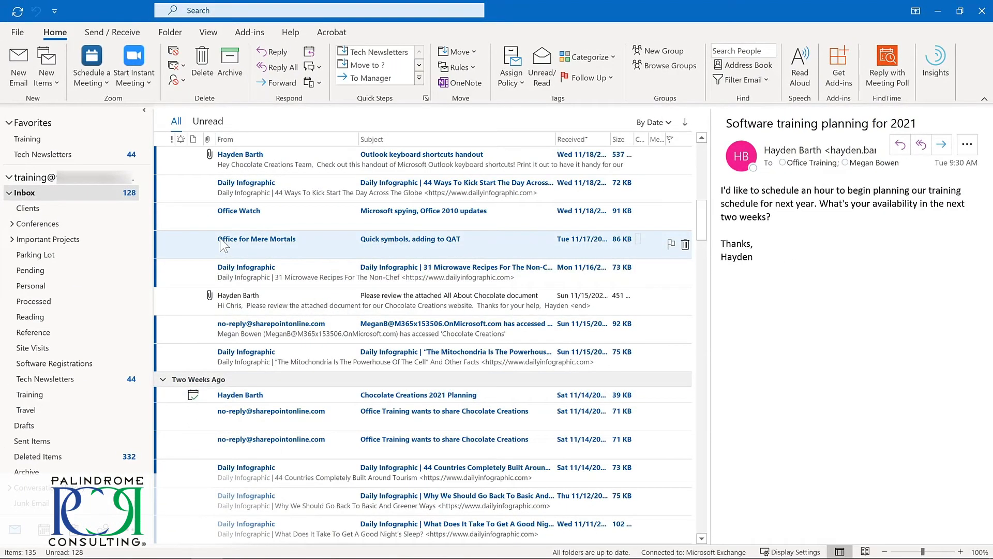
Run the Tech Newsletters Quick Step on the Office Watch and Office for Mere Mortals emails and view the Tech Newsletters folder
{"action": "left_click", "coordinate": [240, 214]}
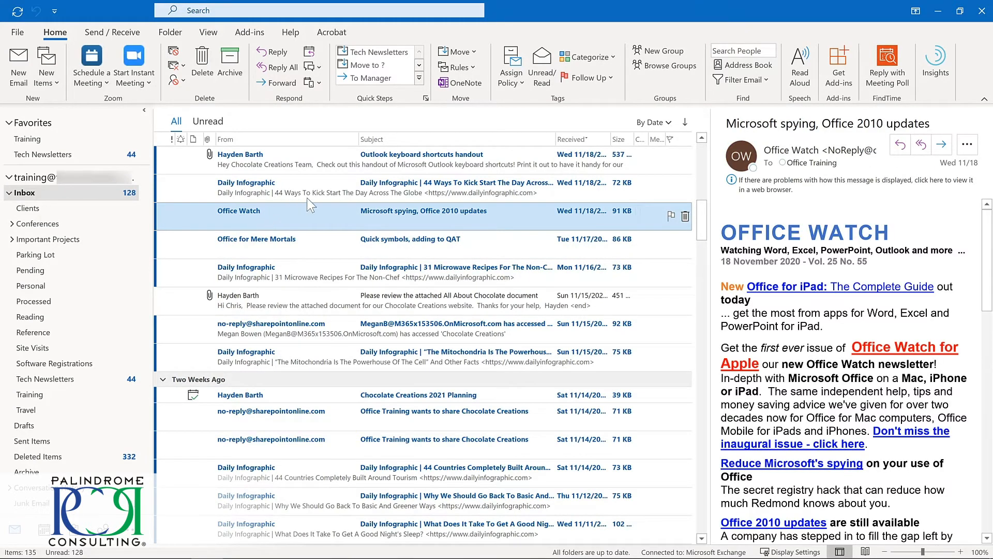
{"action": "left_click", "coordinate": [392, 52]}
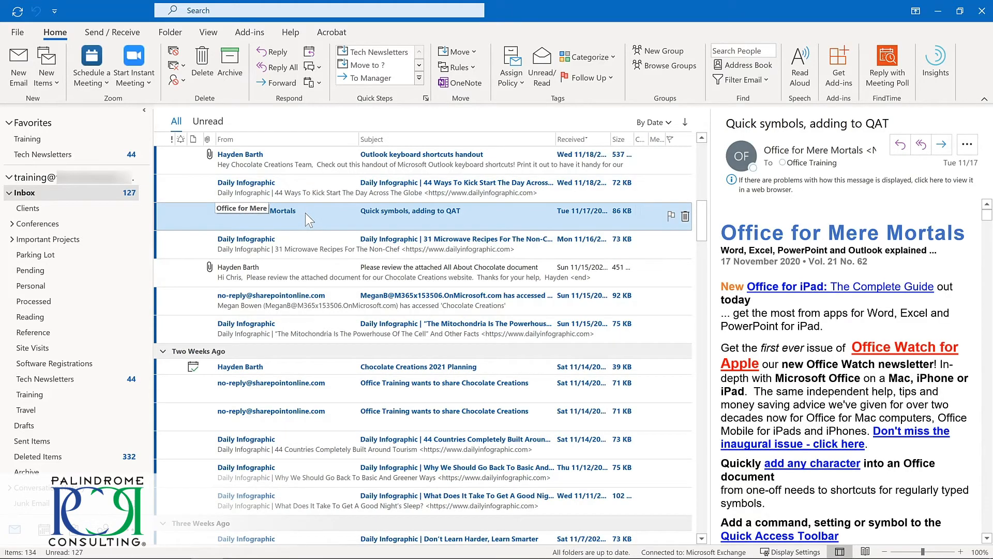
{"action": "key", "text": "ctrl+shift+1"}
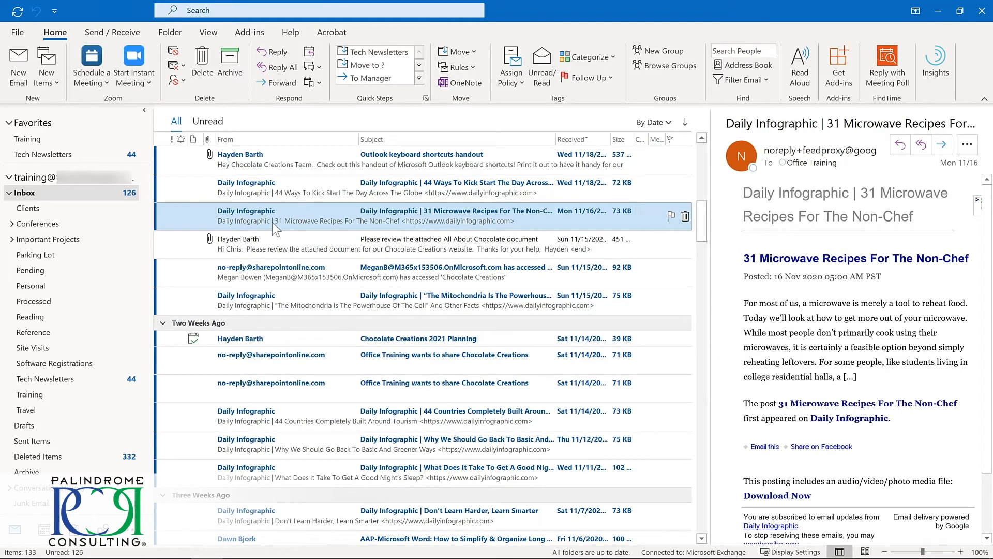
{"action": "left_click", "coordinate": [85, 383]}
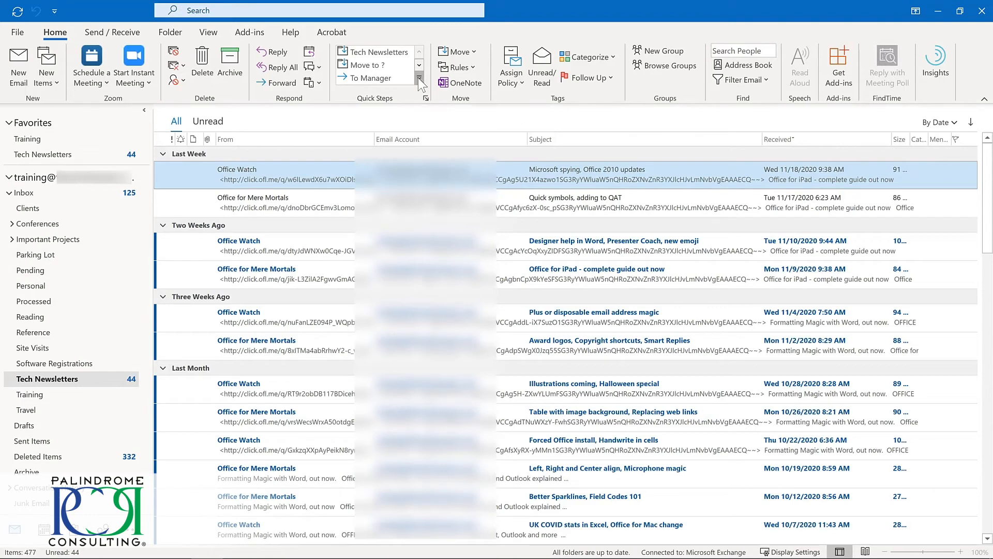
Open the management dialog for the existing Quick Steps
{"action": "left_click", "coordinate": [419, 78]}
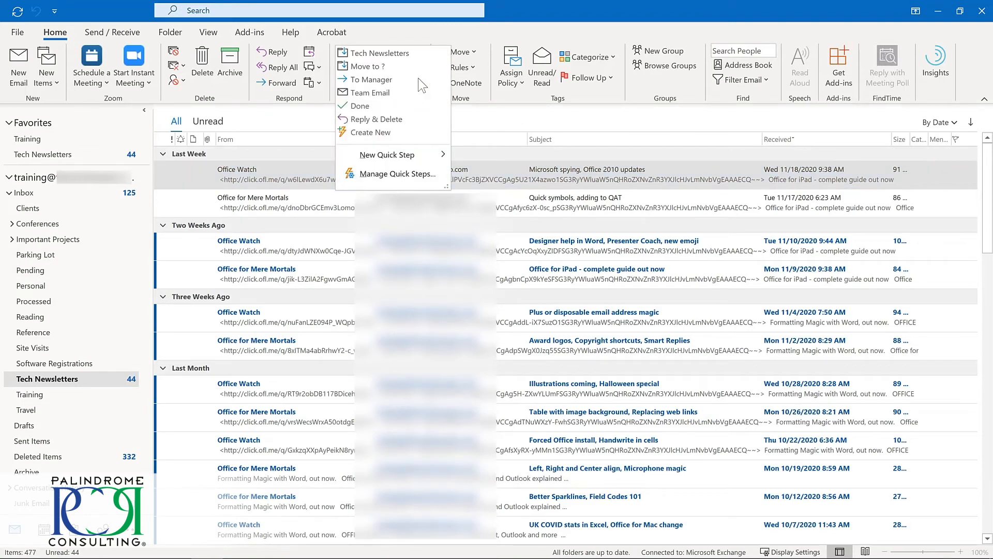
{"action": "left_click", "coordinate": [381, 174]}
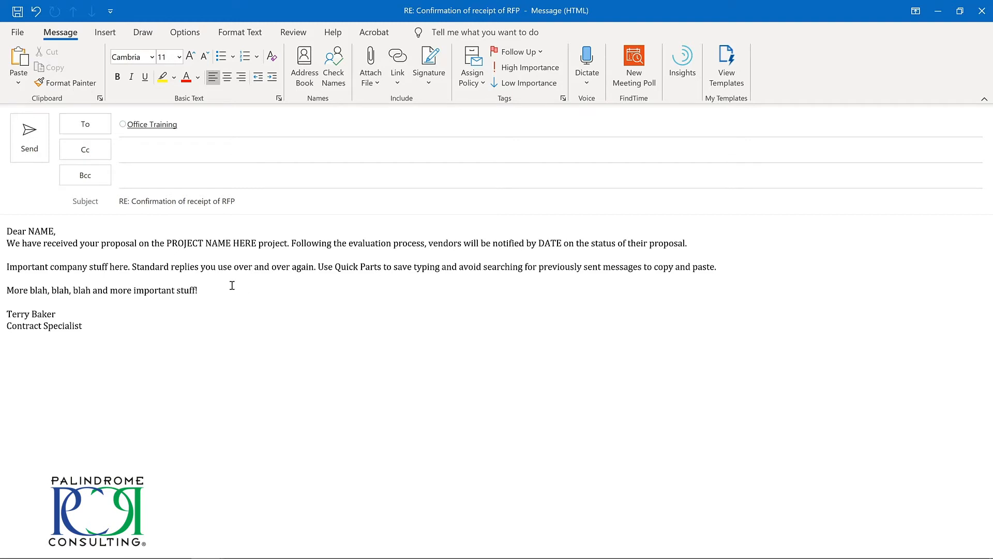
Set up the whole RFP reply body as a Quick Part named "Proposal response" in a new category called Proposals
{"action": "key", "text": "ctrl+a"}
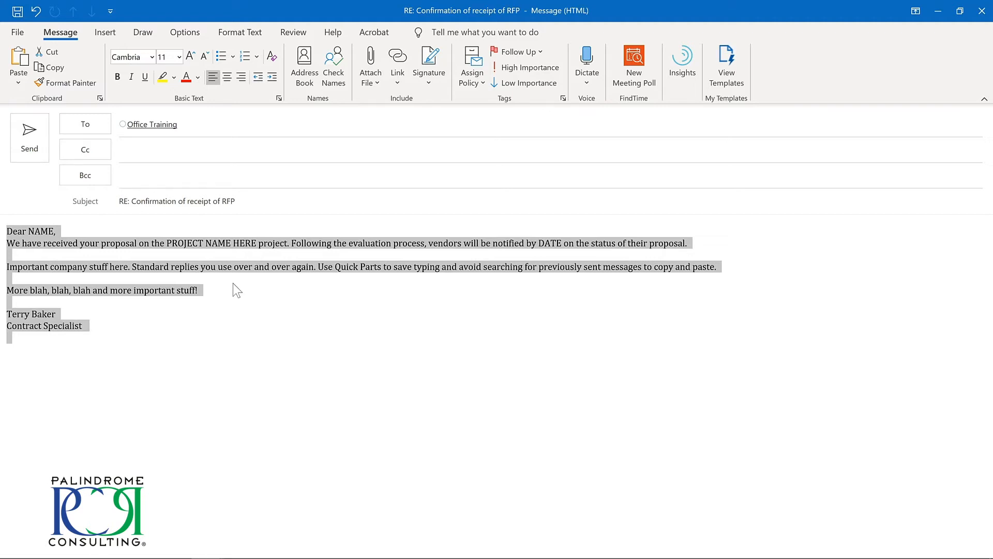
{"action": "left_click", "coordinate": [96, 32]}
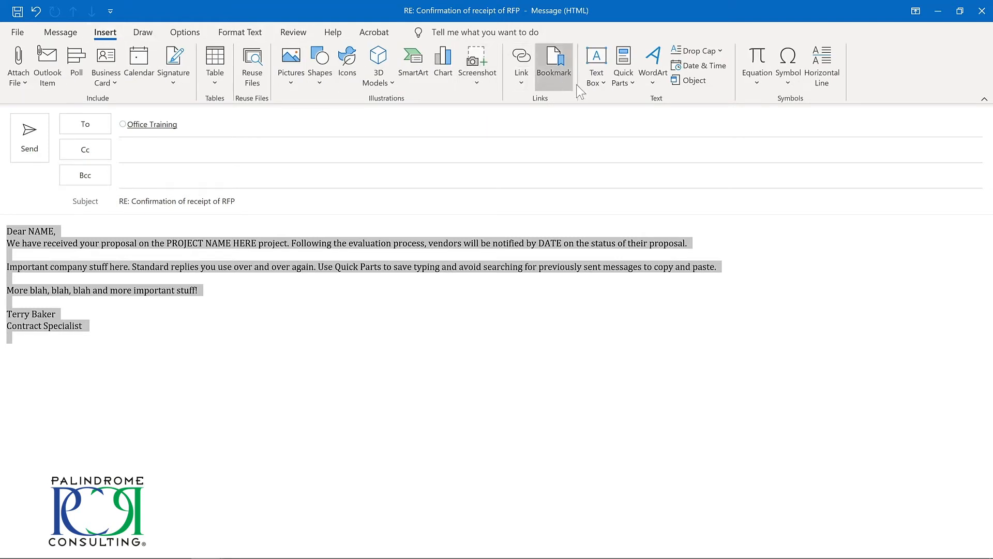
{"action": "left_click", "coordinate": [632, 86]}
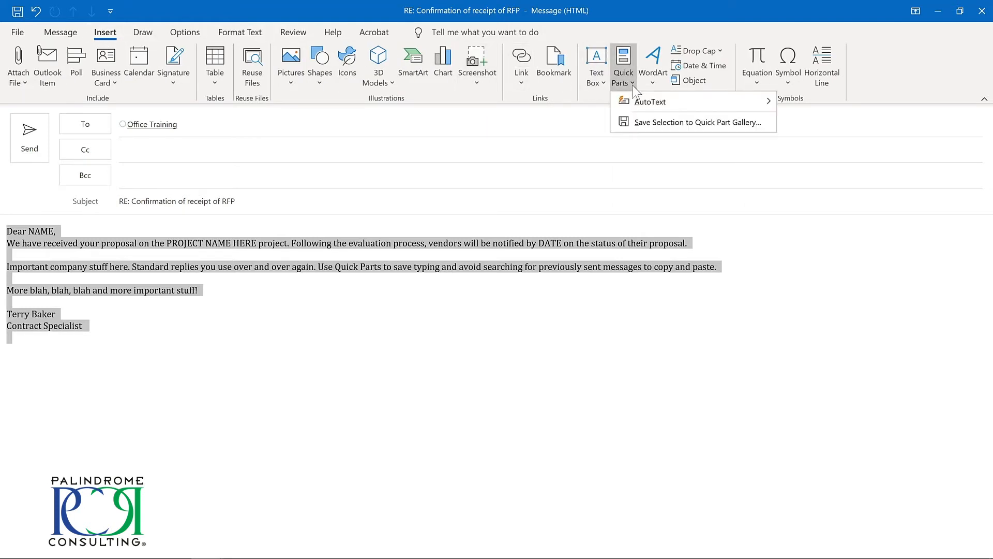
{"action": "left_click", "coordinate": [650, 124]}
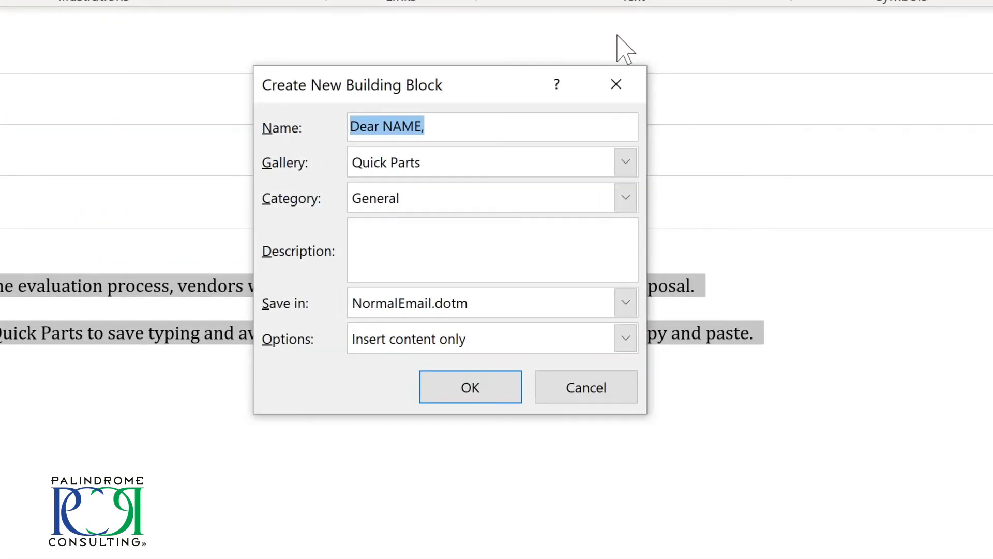
{"action": "type", "text": "Proposal response"}
{"action": "left_click", "coordinate": [626, 198]}
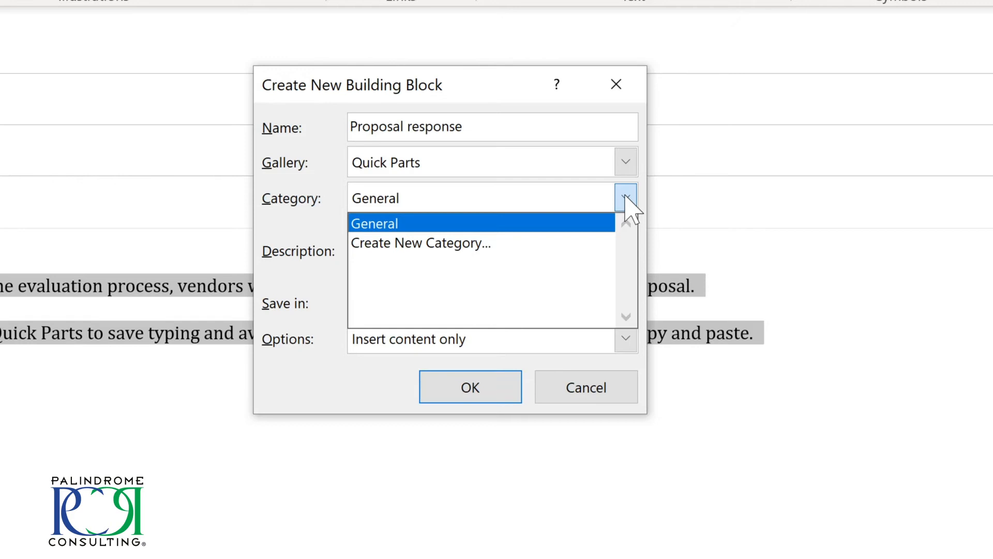
{"action": "left_click", "coordinate": [465, 242]}
{"action": "type", "text": "Pro"}
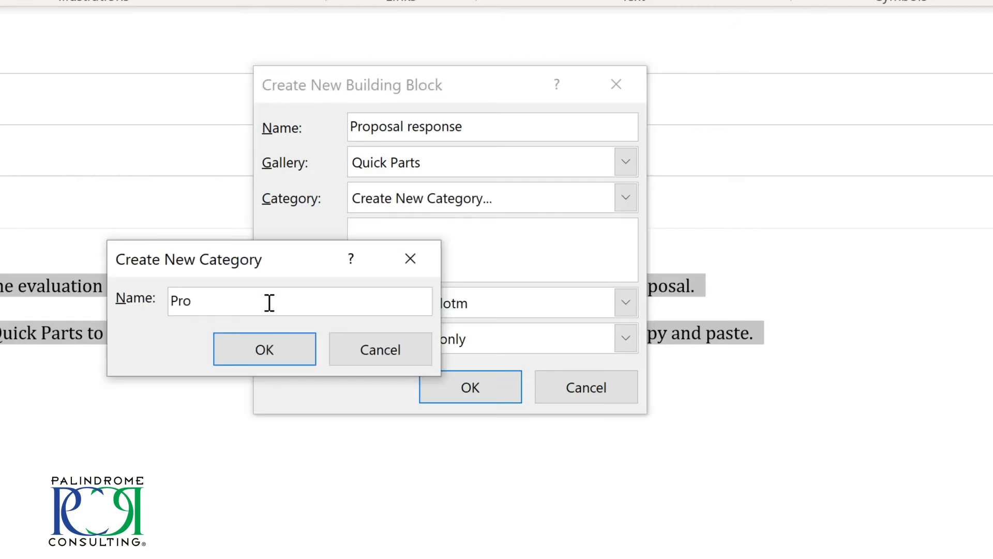
{"action": "type", "text": "posals"}
{"action": "key", "text": "Return"}
Describe the Quick Part as "Response to project proposals", keep the Insert content only option, and save it
{"action": "left_click", "coordinate": [390, 231]}
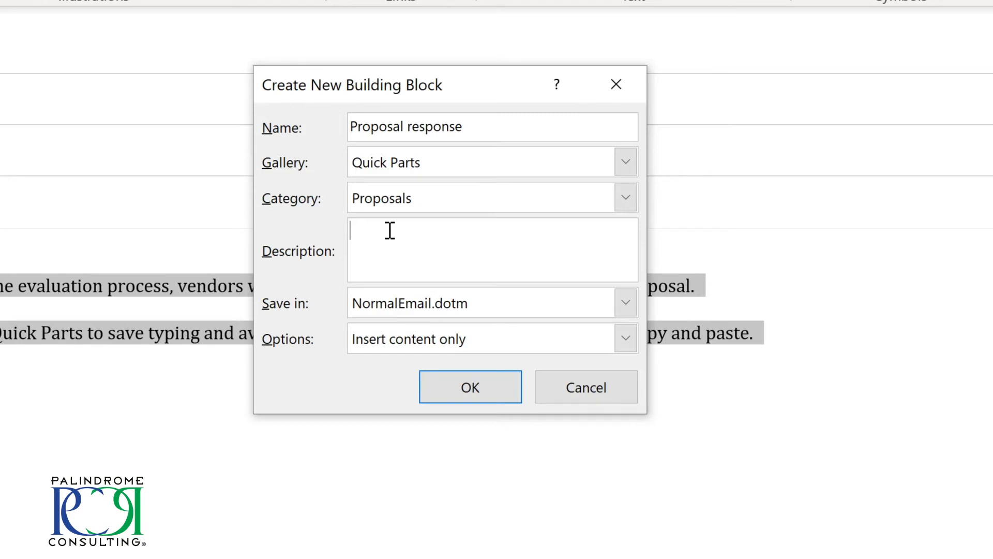
{"action": "type", "text": "Response to project proposals"}
{"action": "left_click", "coordinate": [625, 339]}
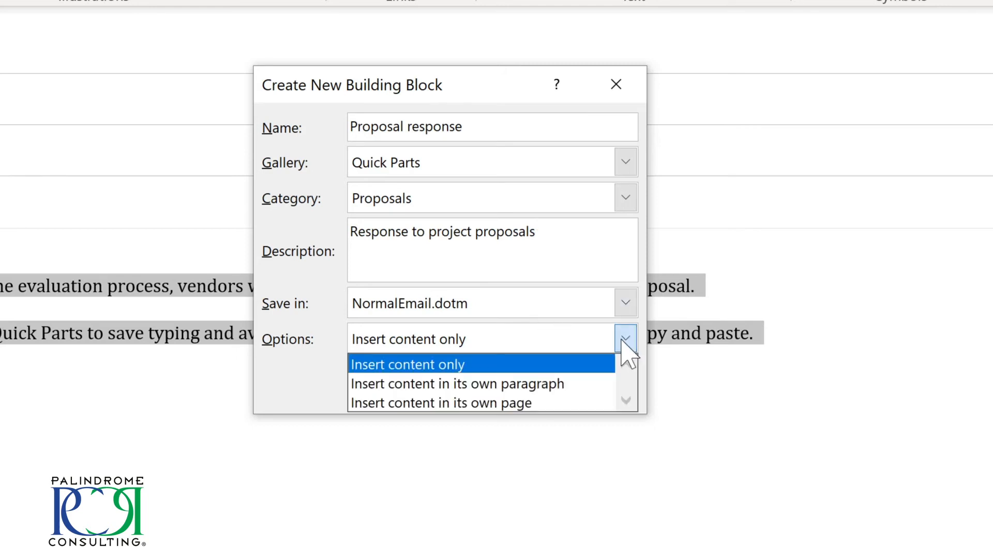
{"action": "left_click", "coordinate": [624, 340]}
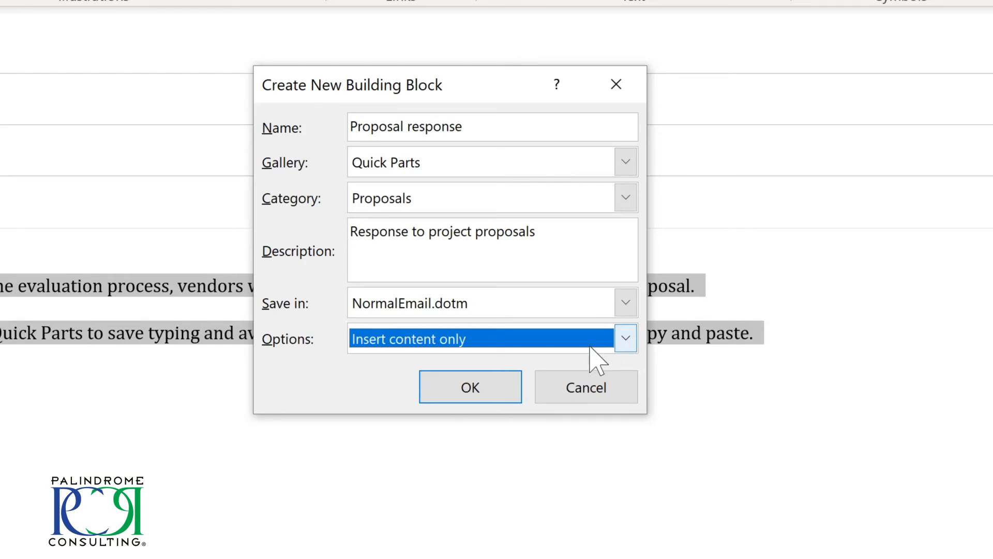
{"action": "left_click", "coordinate": [474, 396]}
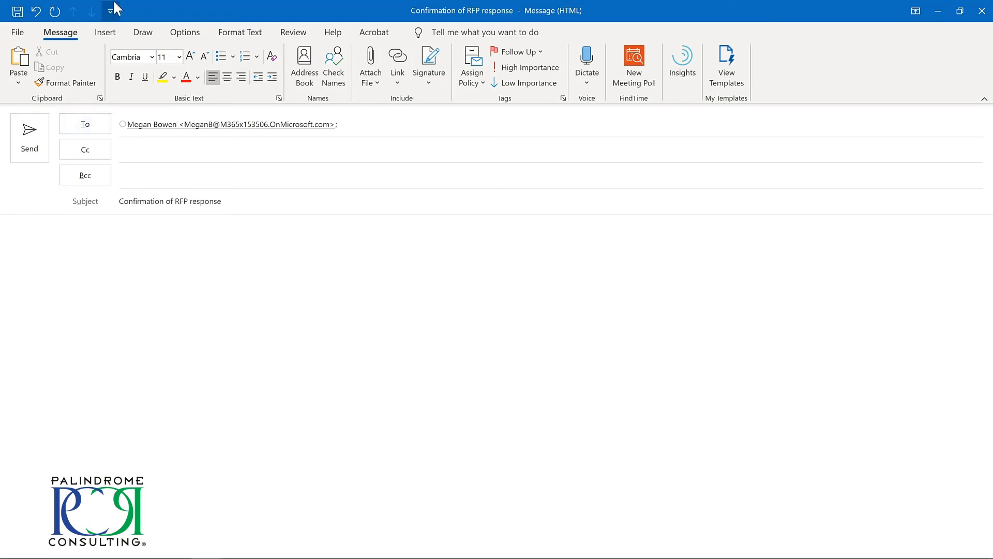
Insert the Proposal response Quick Part into the body of the "Confirmation of RFP response" message
{"action": "left_click", "coordinate": [107, 35]}
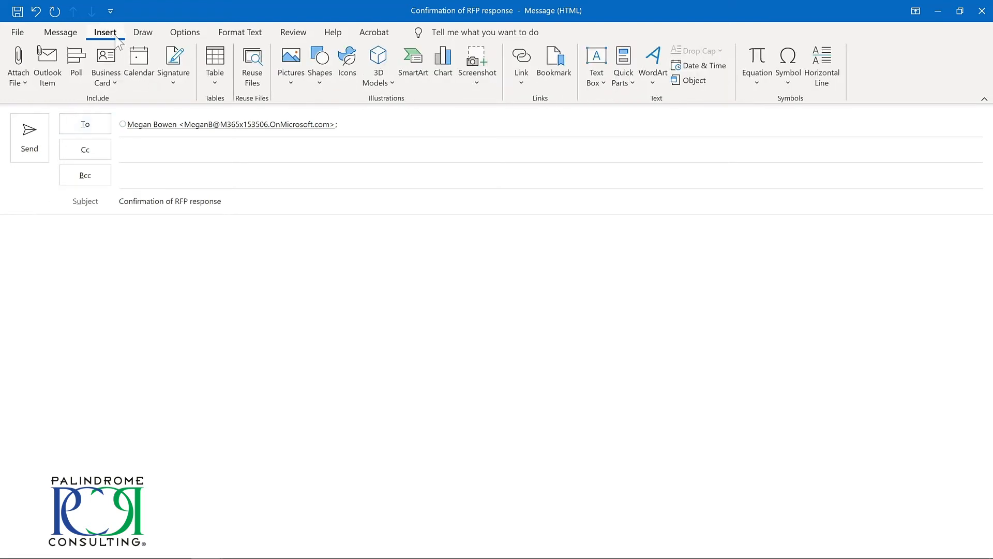
{"action": "left_click", "coordinate": [623, 85]}
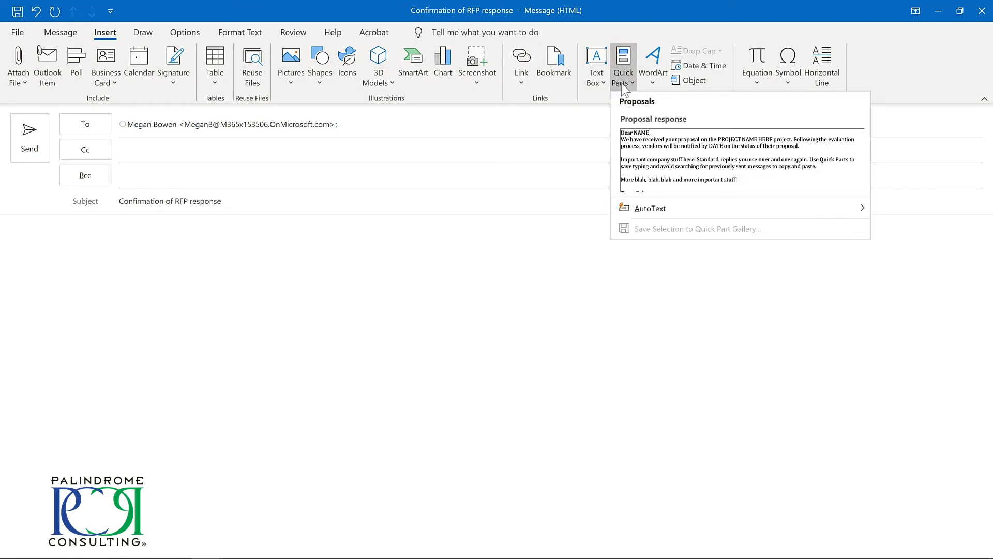
{"action": "left_click", "coordinate": [666, 151]}
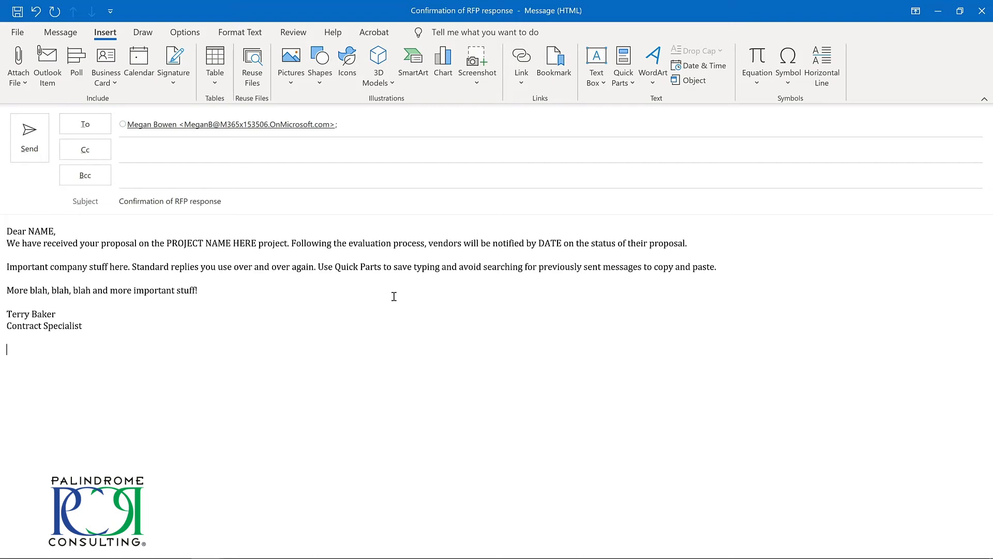
Open the organize and delete options for the Proposal response Quick Part
{"action": "left_click", "coordinate": [623, 77]}
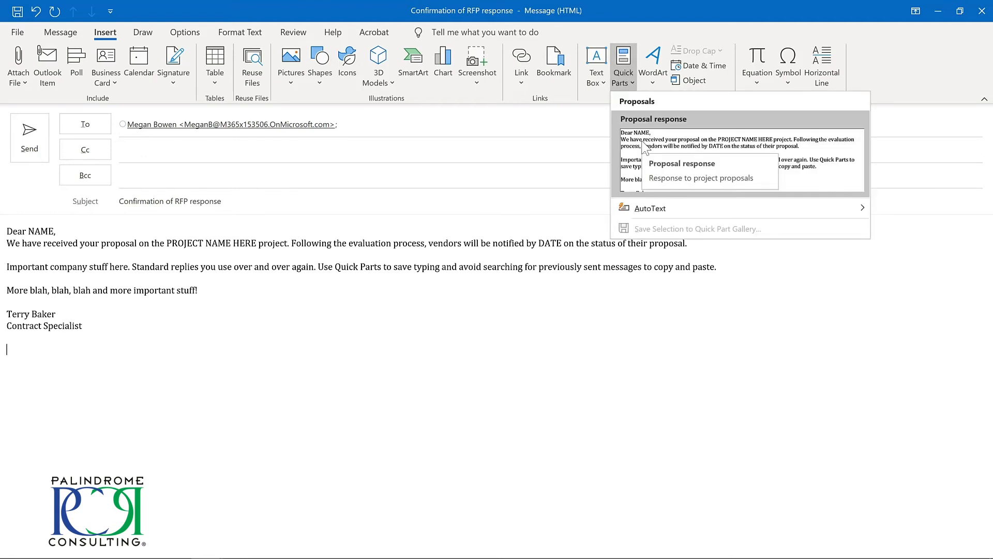
{"action": "right_click", "coordinate": [643, 143]}
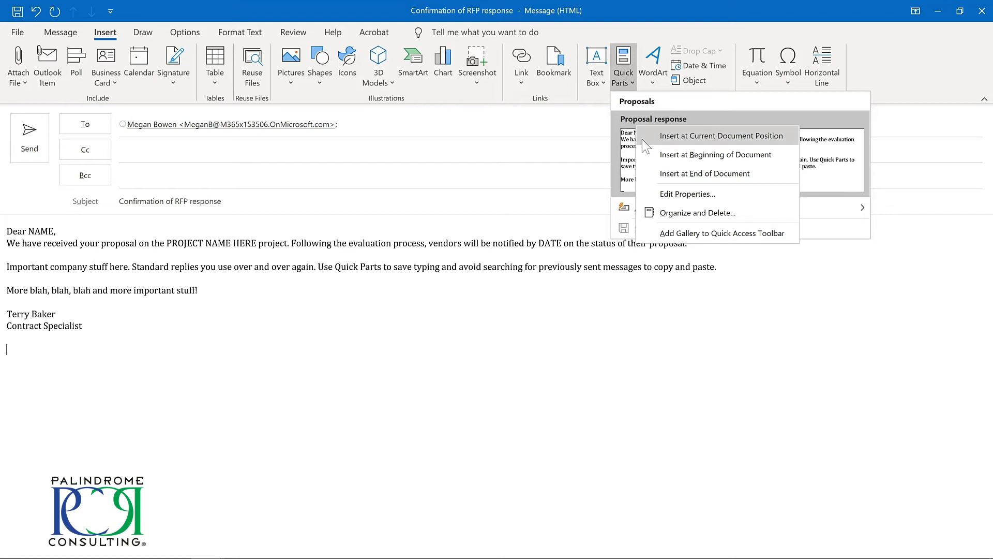
{"action": "left_click", "coordinate": [666, 209]}
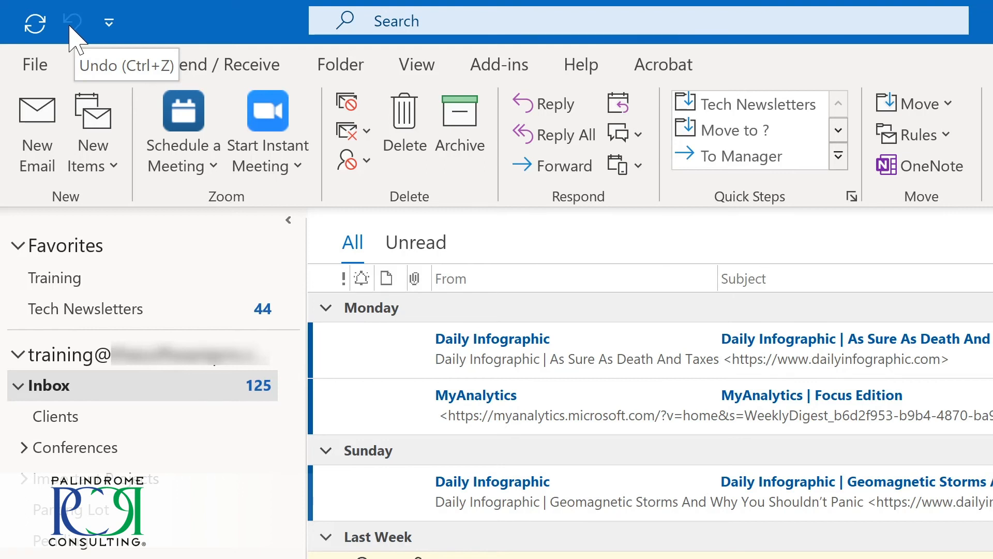
Add the Reply, Reply All and Forward commands to the main window's Quick Access Toolbar
{"action": "left_click", "coordinate": [109, 23]}
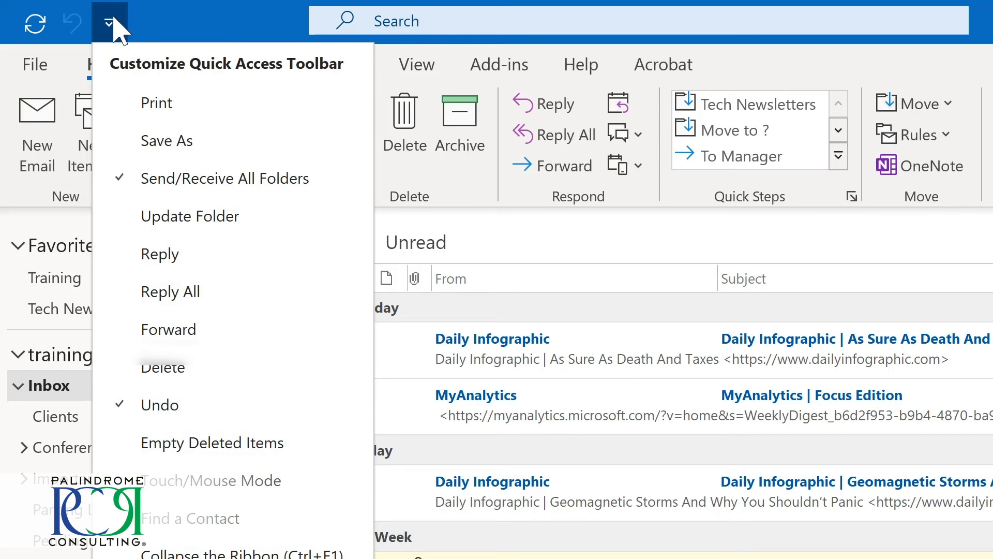
{"action": "left_click", "coordinate": [156, 253]}
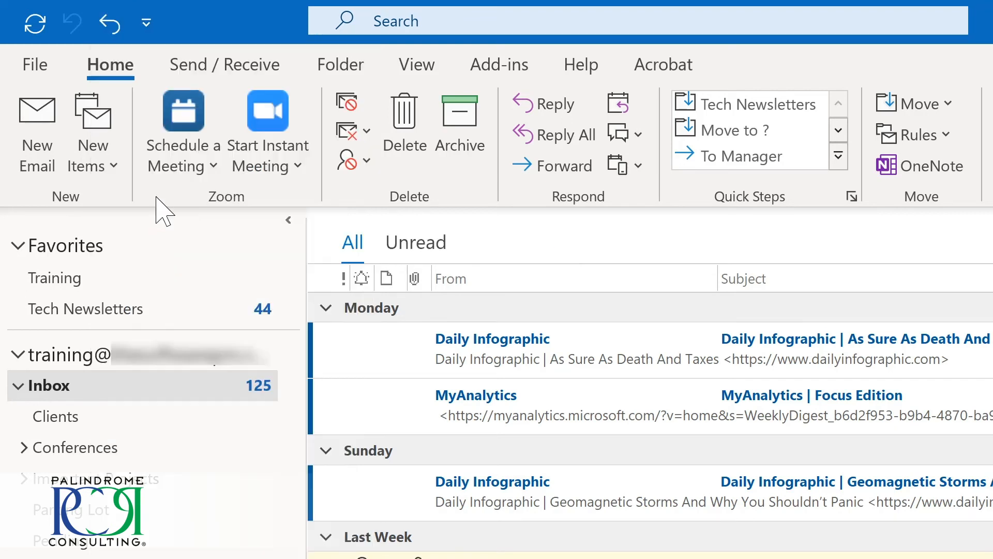
{"action": "left_click", "coordinate": [148, 26]}
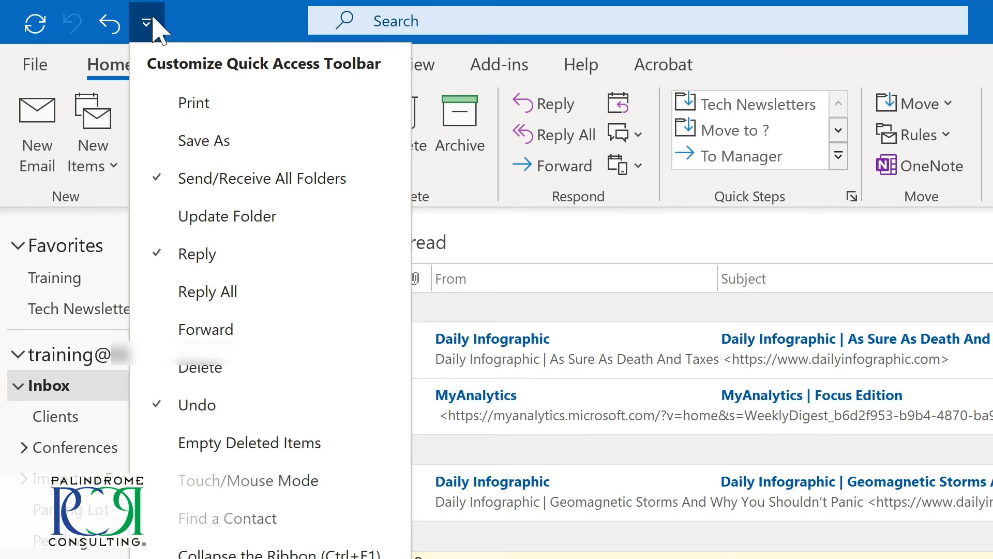
{"action": "left_click", "coordinate": [185, 293]}
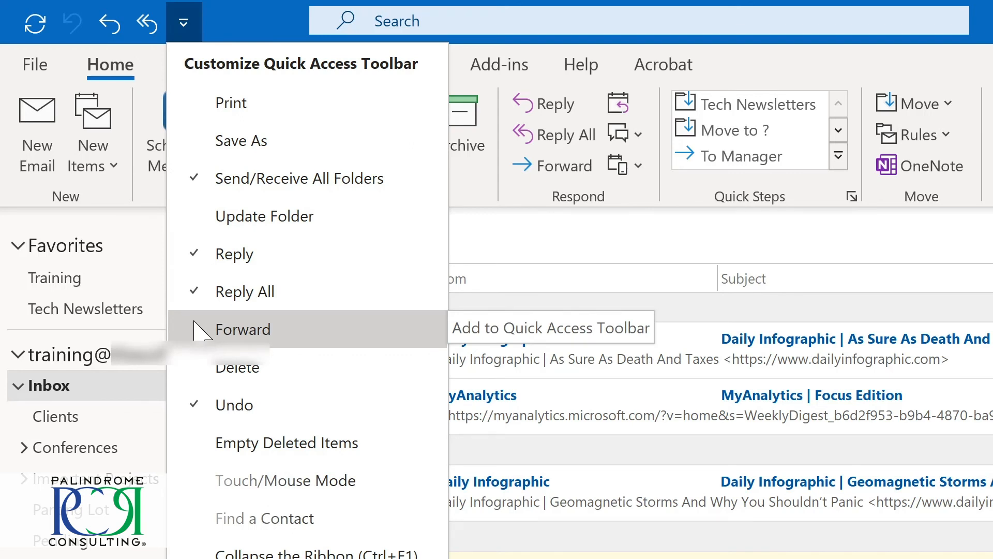
{"action": "left_click", "coordinate": [195, 326]}
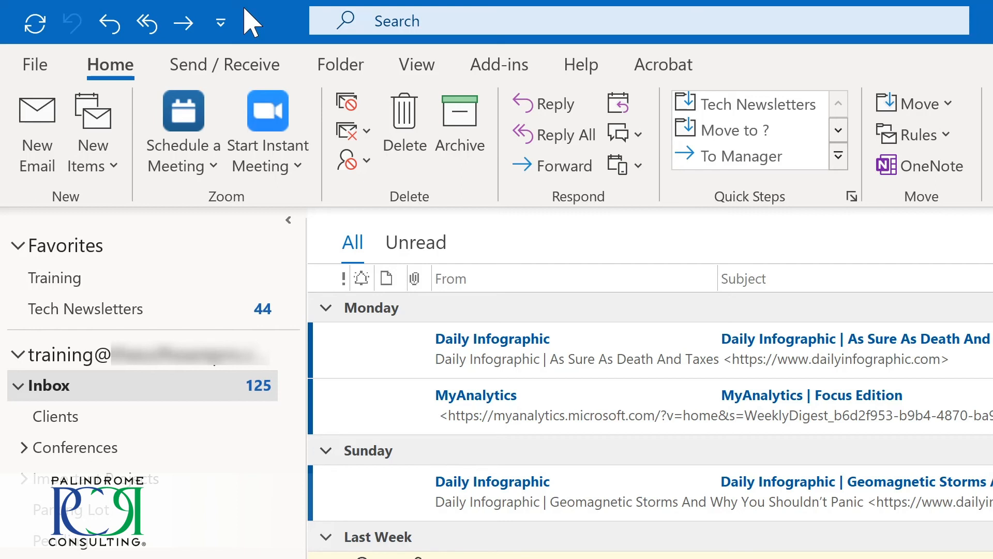
Start a new message and add the Quick Parts command to its Quick Access Toolbar
{"action": "key", "text": "ctrl+n"}
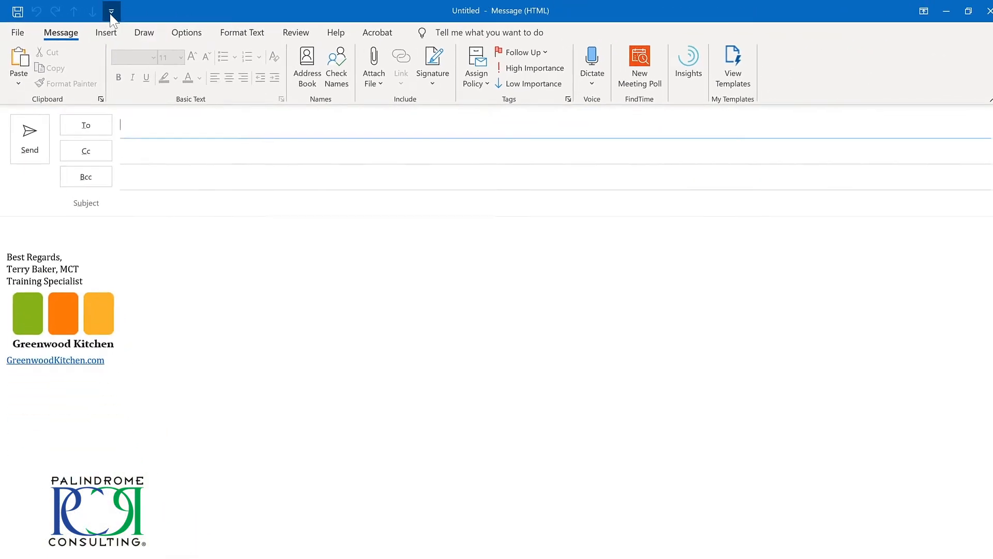
{"action": "left_click", "coordinate": [110, 13]}
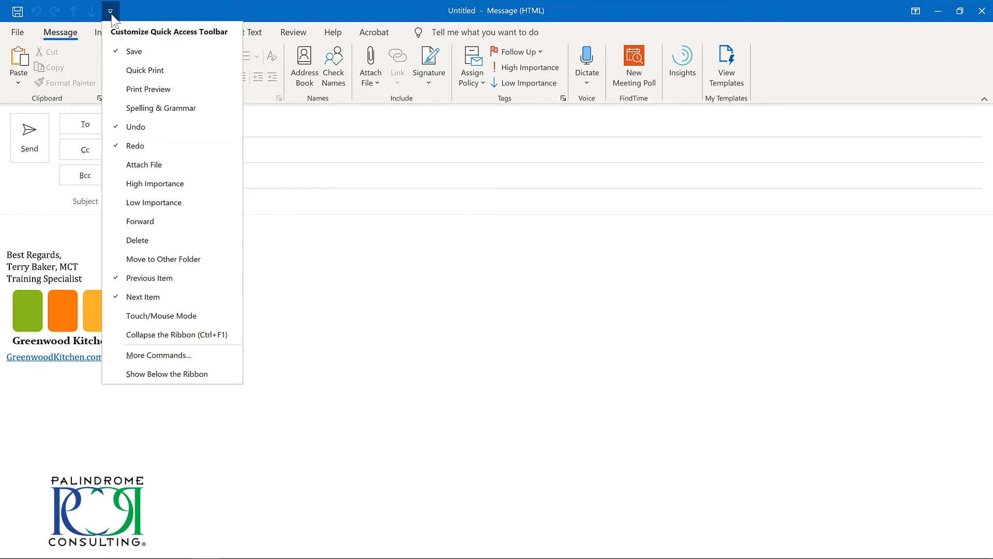
{"action": "left_click", "coordinate": [112, 16]}
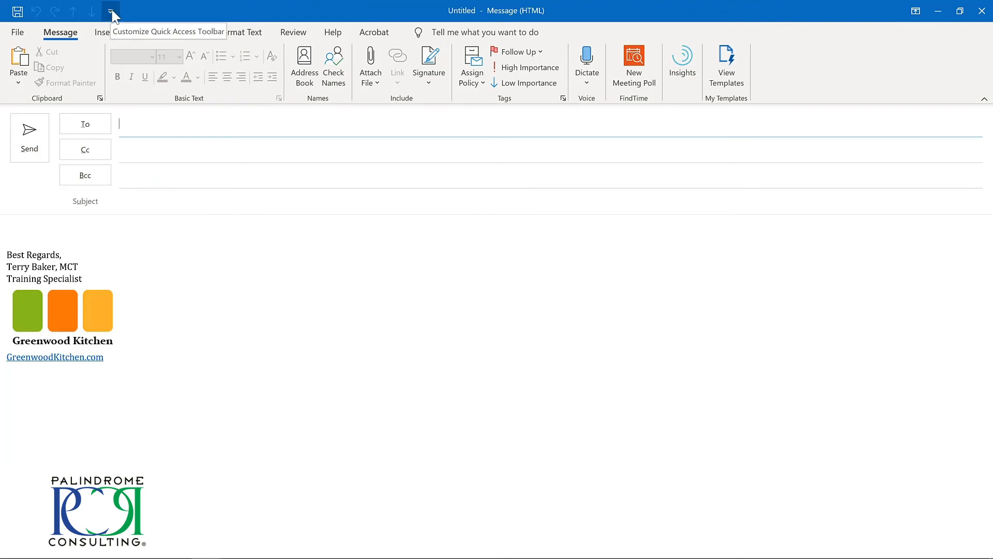
{"action": "left_click", "coordinate": [38, 220]}
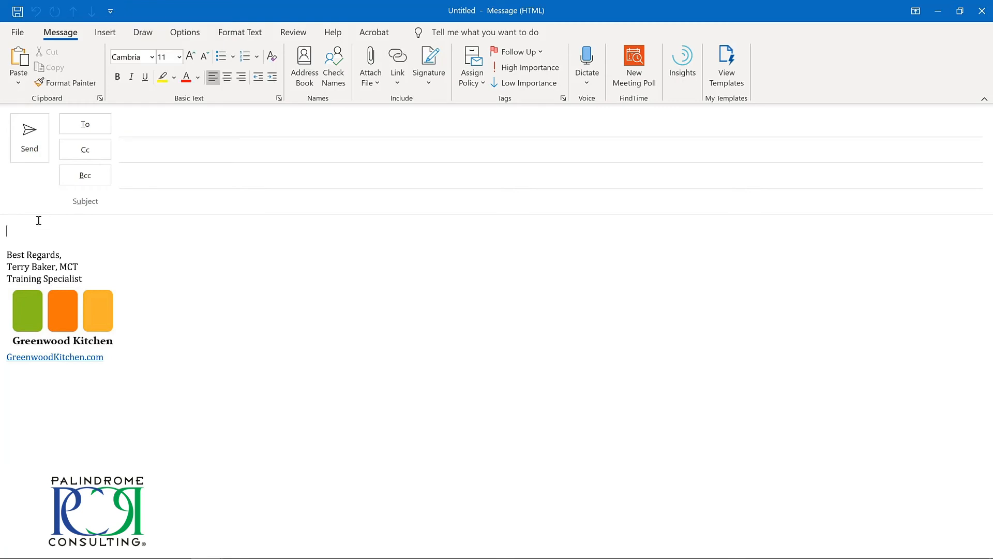
{"action": "left_click", "coordinate": [104, 34]}
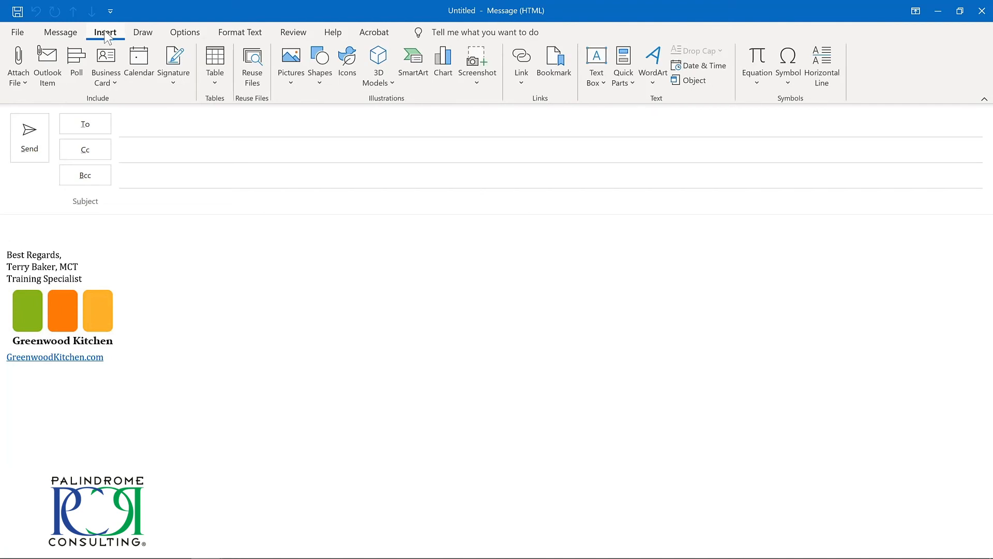
{"action": "left_click", "coordinate": [622, 62]}
{"action": "right_click", "coordinate": [623, 61]}
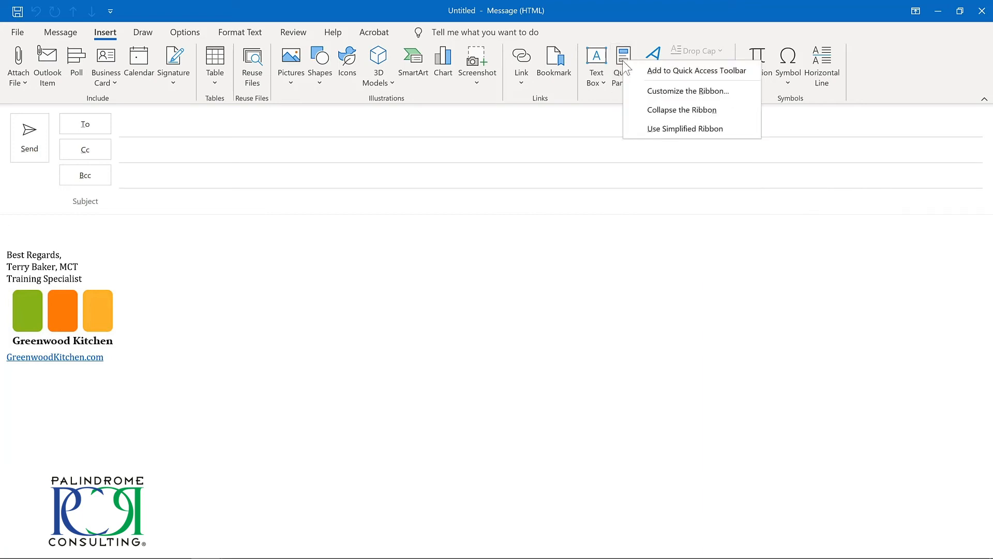
{"action": "left_click", "coordinate": [641, 77]}
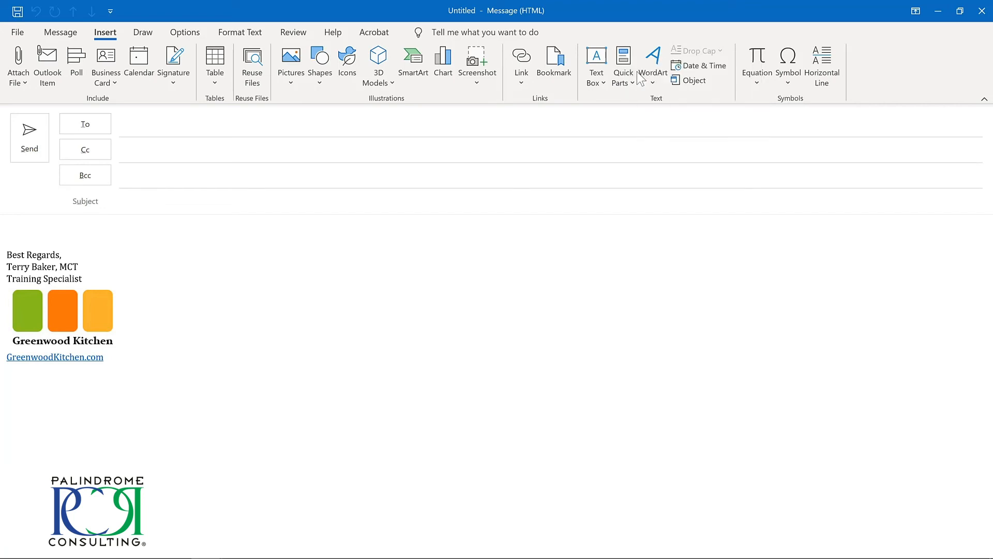
Add the Delay Delivery command to the message window's Quick Access Toolbar
{"action": "left_click", "coordinate": [185, 33]}
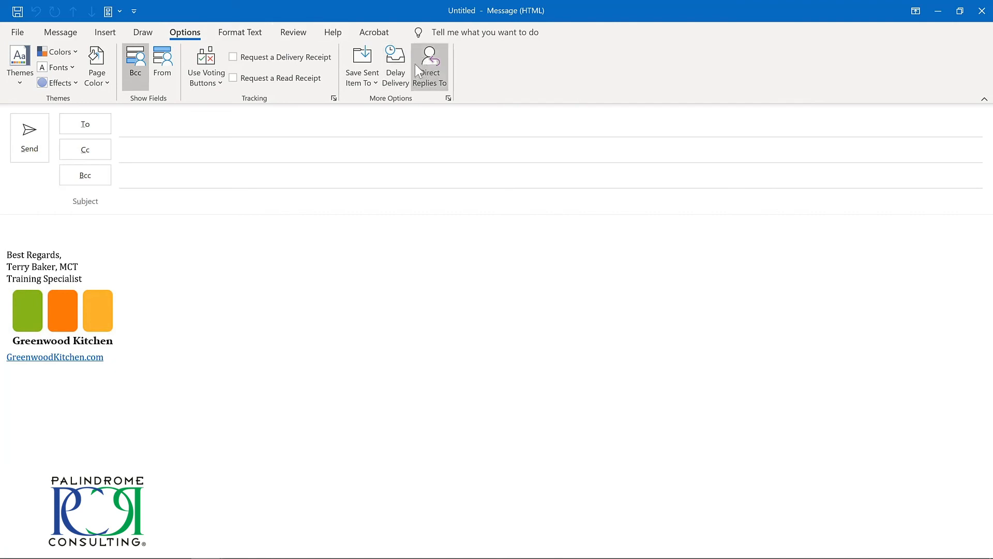
{"action": "right_click", "coordinate": [402, 66]}
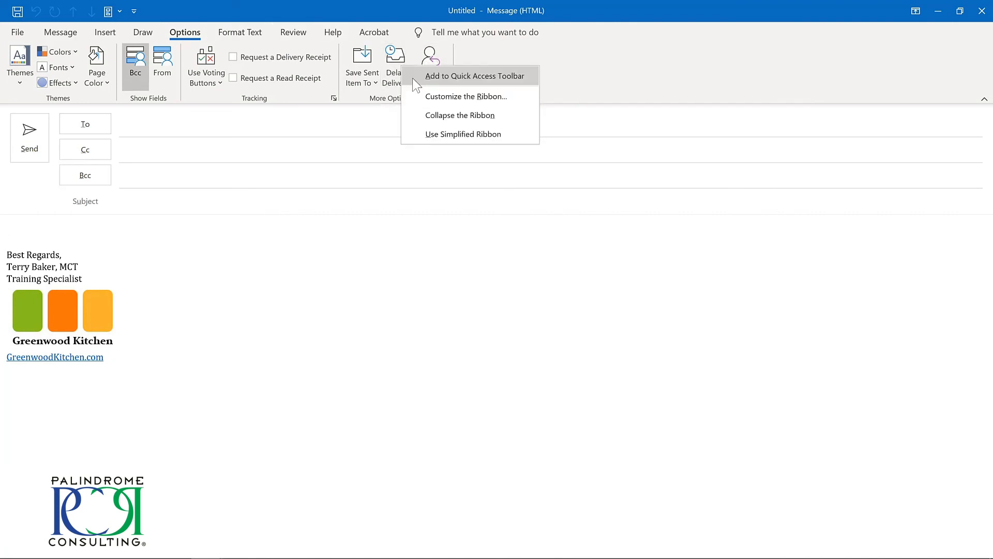
{"action": "left_click", "coordinate": [415, 75]}
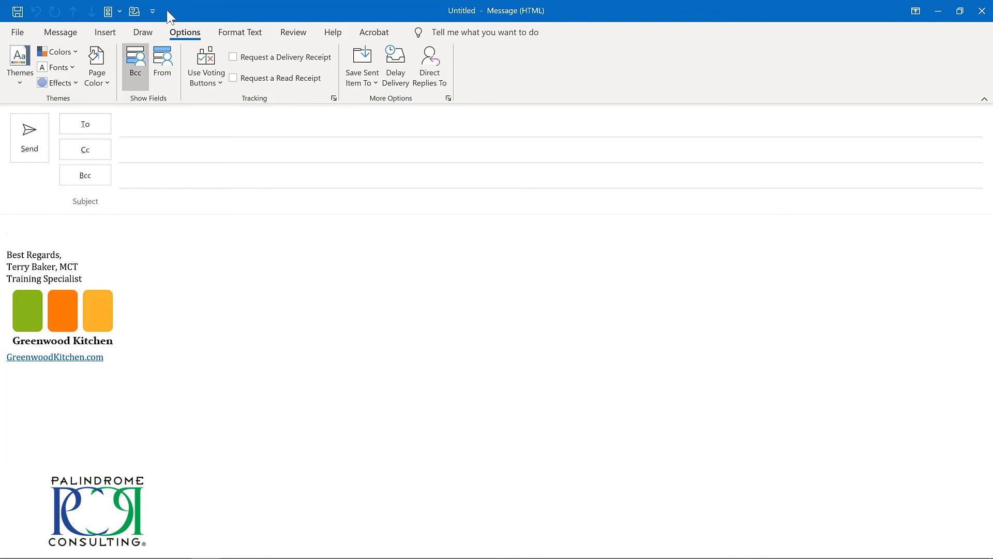
Show the Quick Access Toolbar below the ribbon and open the main window's toolbar customization settings
{"action": "left_click", "coordinate": [152, 11]}
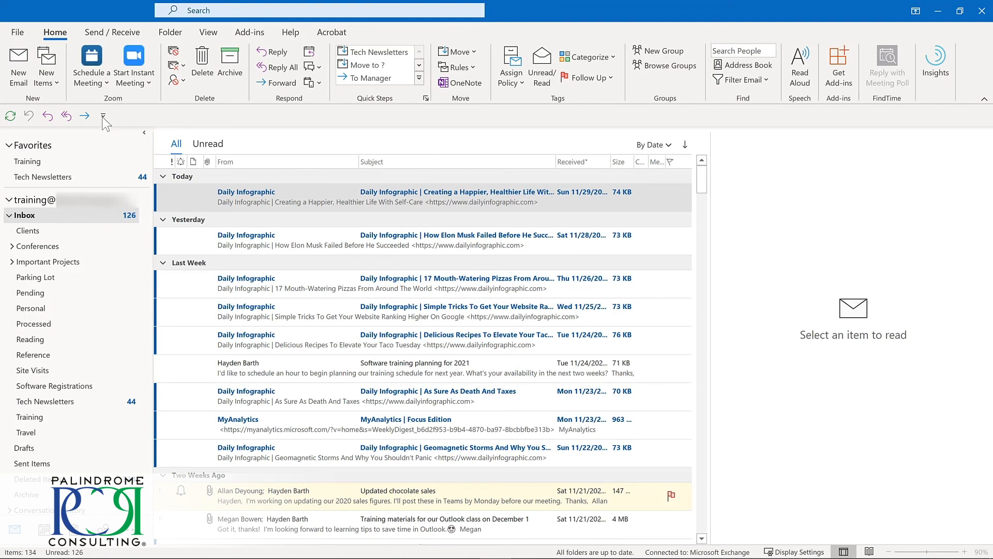
{"action": "left_click", "coordinate": [103, 116]}
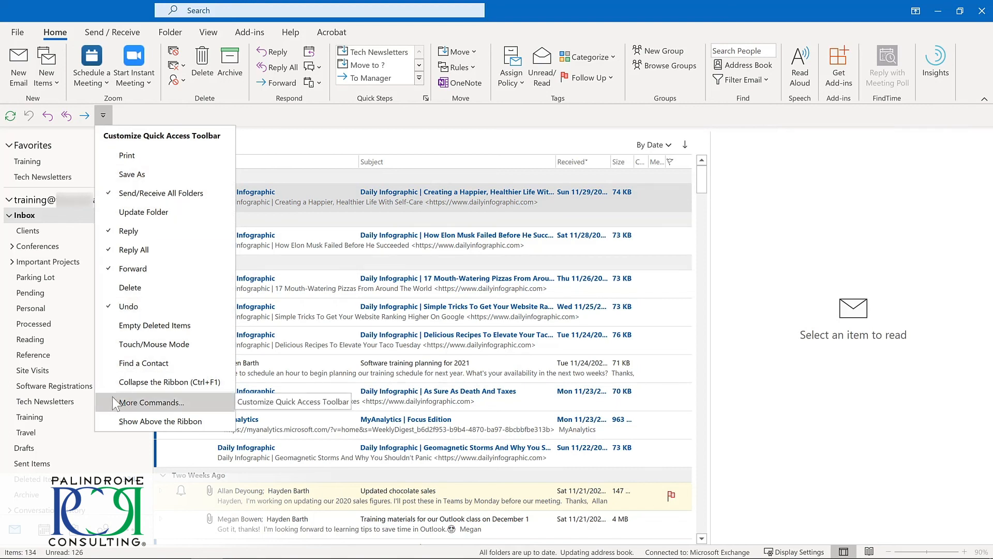
{"action": "right_click", "coordinate": [61, 119]}
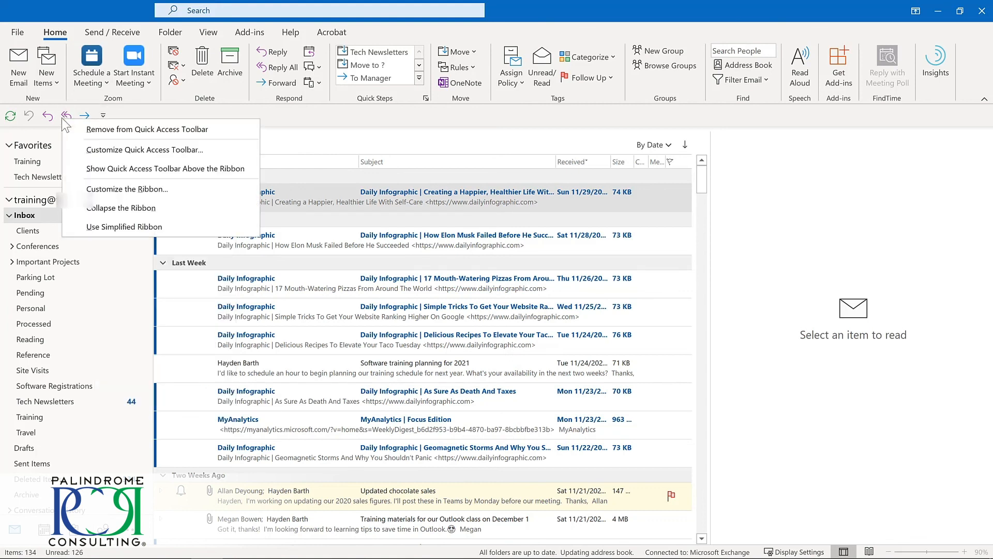
{"action": "left_click", "coordinate": [80, 147]}
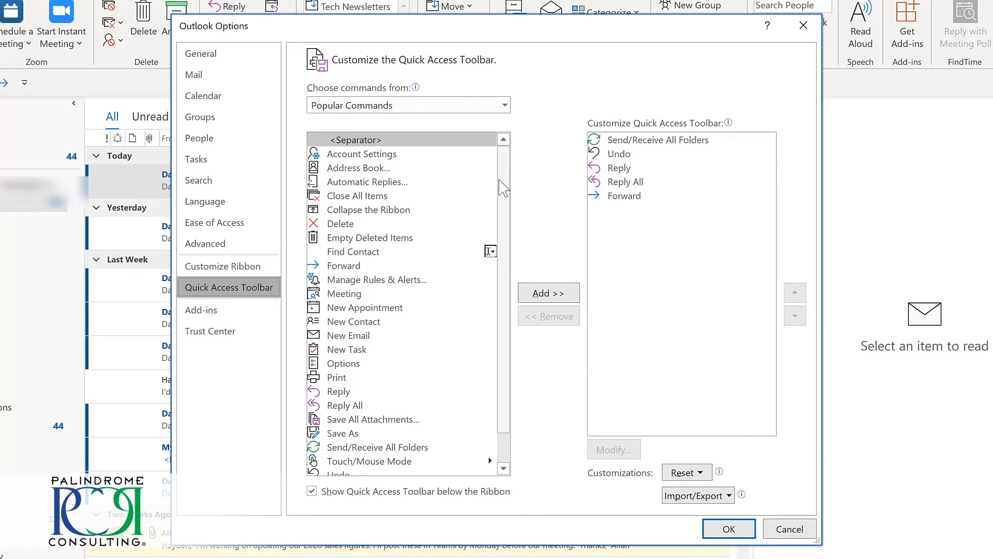
Add Manage Rules & Alerts, Meeting, New Email and New Task from the popular commands to the Quick Access Toolbar
{"action": "left_click", "coordinate": [374, 284]}
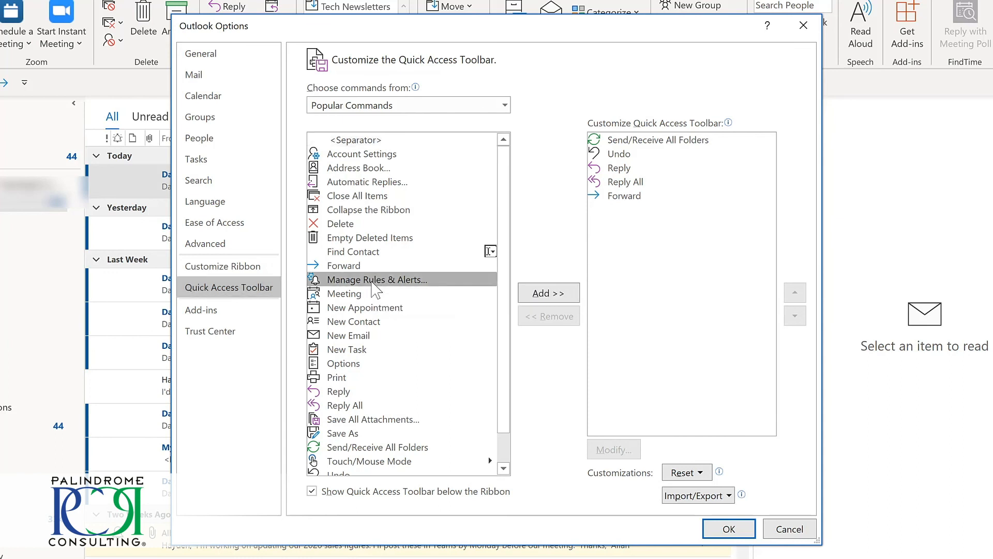
{"action": "left_click", "coordinate": [551, 297]}
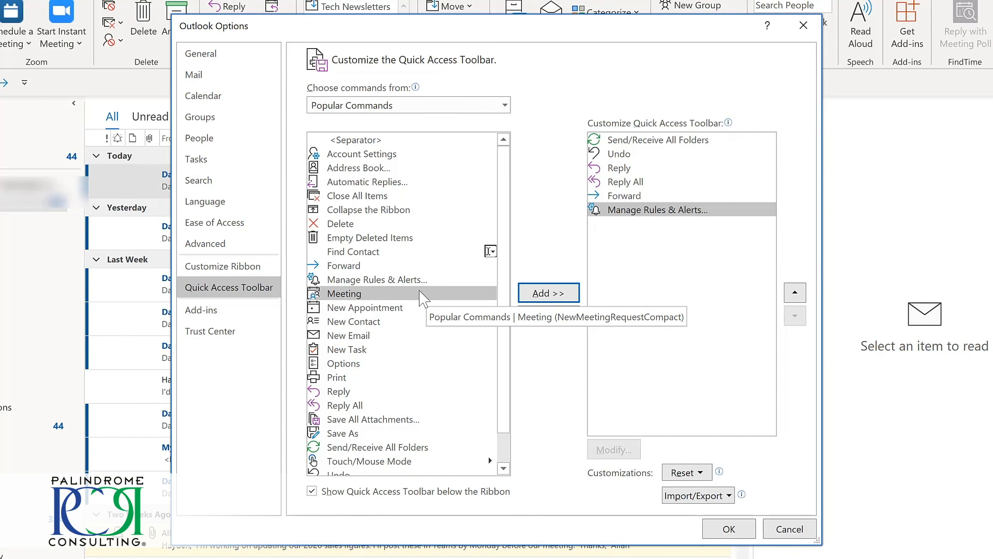
{"action": "left_click", "coordinate": [542, 298]}
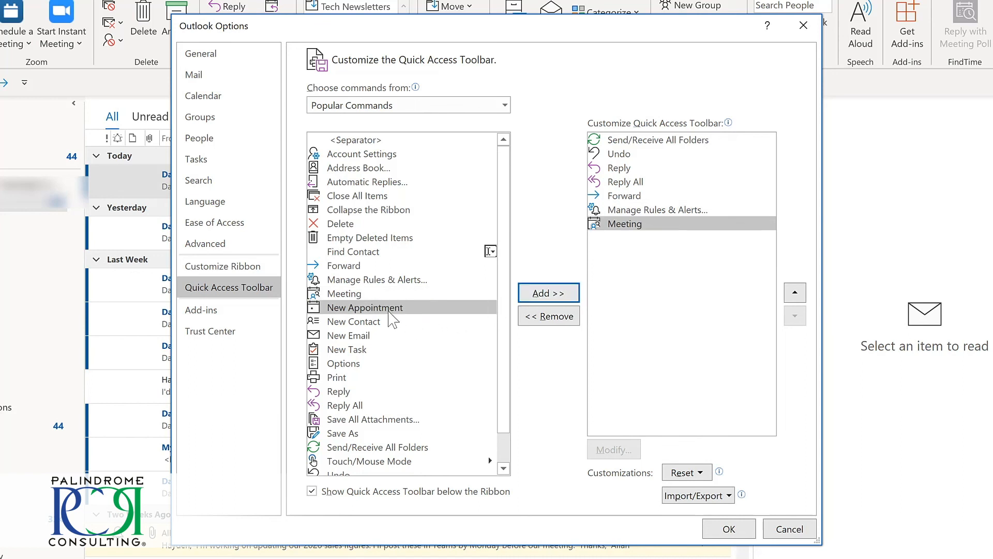
{"action": "left_click", "coordinate": [355, 340]}
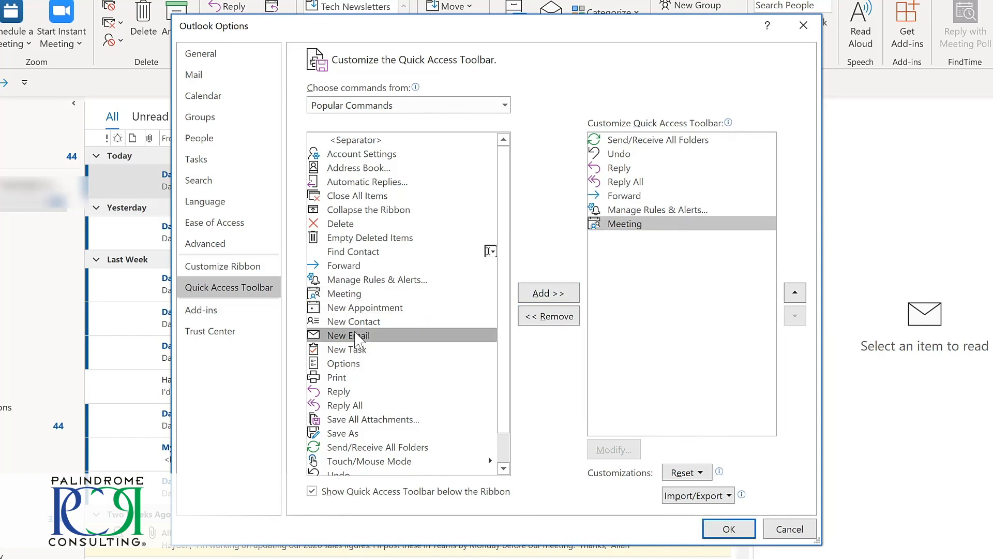
{"action": "double_click", "coordinate": [356, 336]}
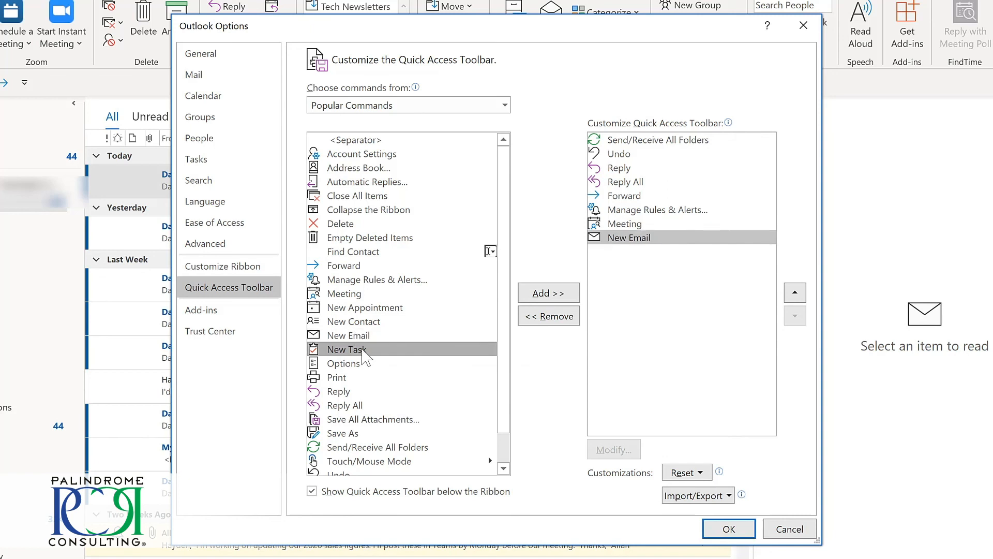
{"action": "double_click", "coordinate": [362, 351]}
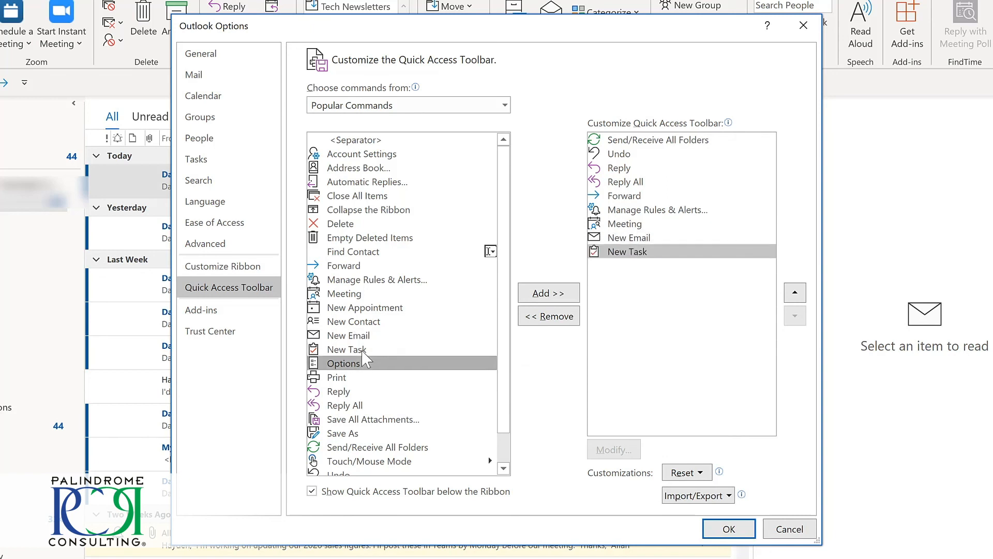
Move New Email up two places in the Quick Access Toolbar order so it directly follows Forward
{"action": "left_click", "coordinate": [504, 106]}
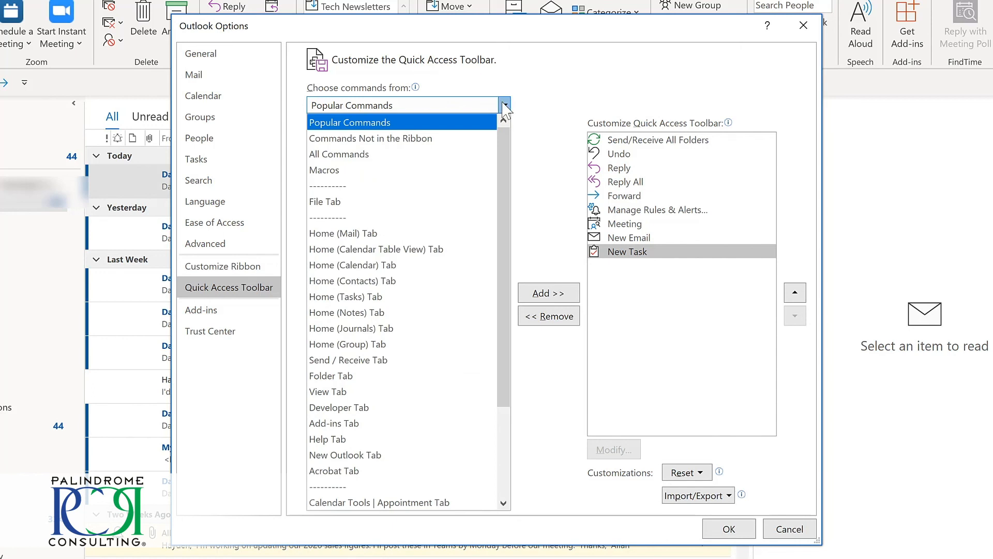
{"action": "left_click", "coordinate": [665, 238]}
{"action": "left_click", "coordinate": [665, 238]}
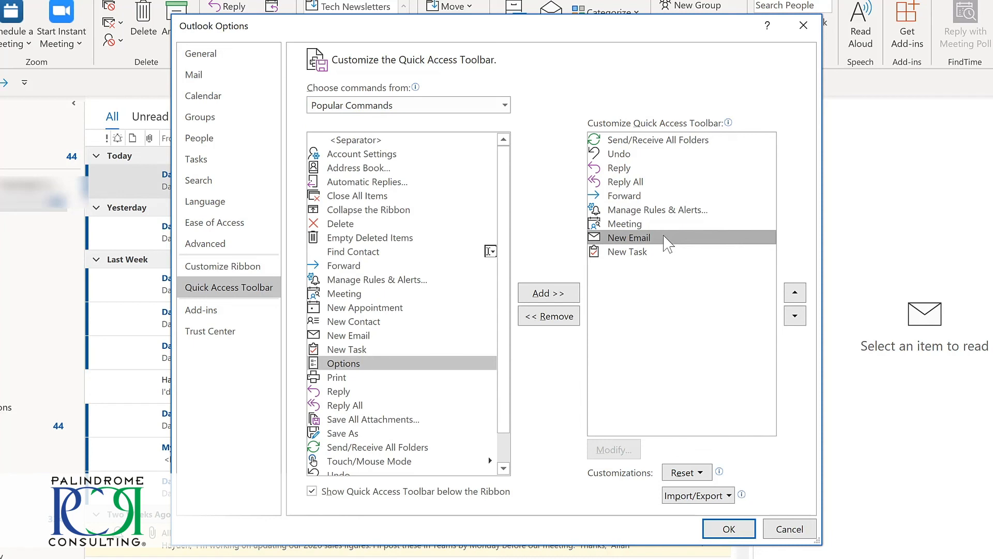
{"action": "left_click", "coordinate": [794, 293]}
{"action": "left_click", "coordinate": [795, 293]}
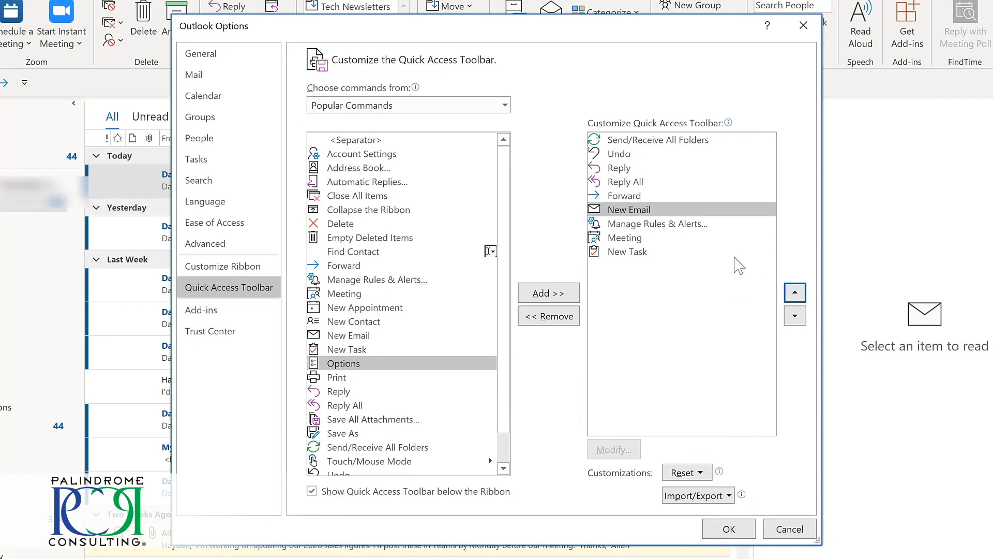